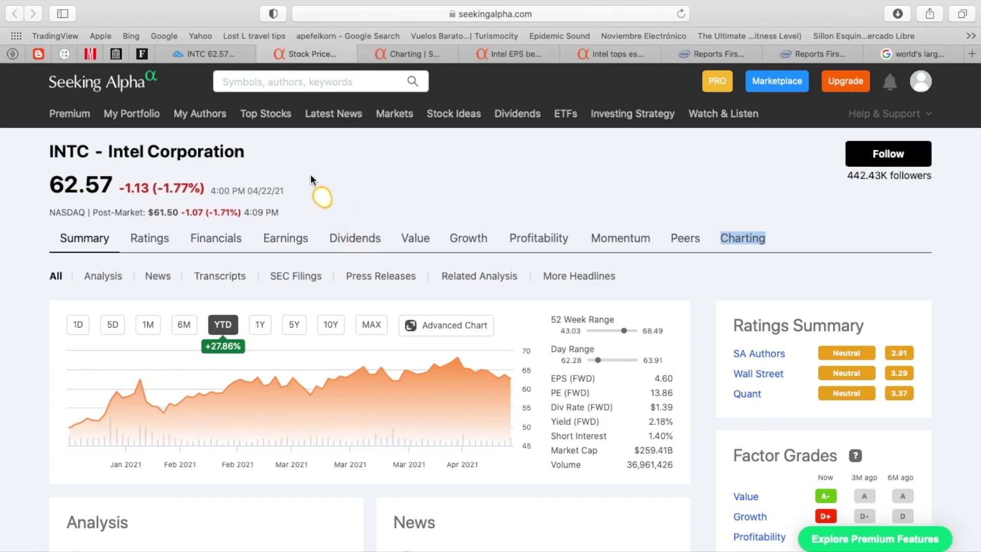
Highlight the Intel Corporation name, INTC ticker and 62.57 share price on the quote page.
click(311, 174)
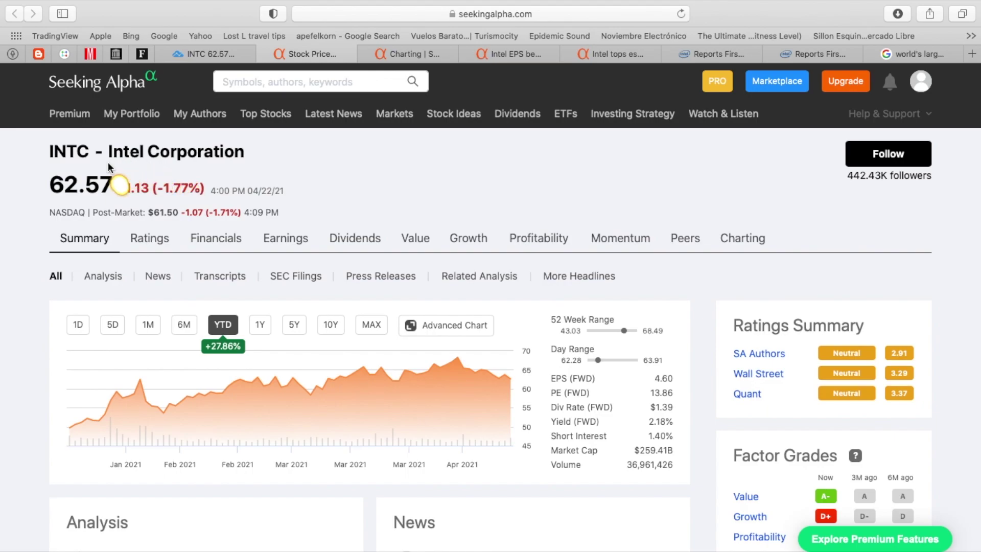
drag(108, 153, 252, 155)
click(252, 154)
drag(49, 153, 87, 152)
click(347, 168)
double_click(49, 187)
drag(113, 185, 100, 187)
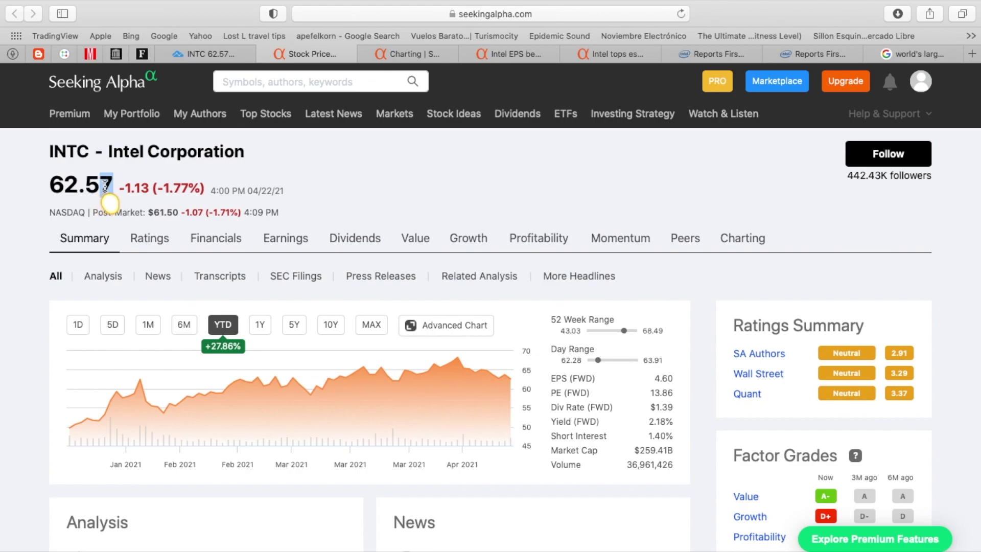
click(327, 193)
scroll(307, 209, down, 1)
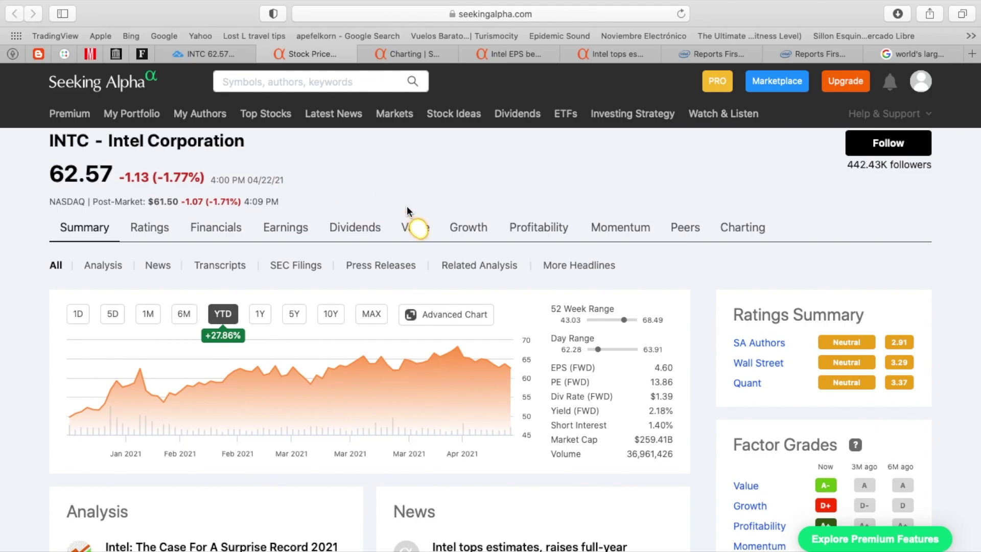
Go to the Intel EPS beats article and highlight the EPS beat in its headline.
click(406, 54)
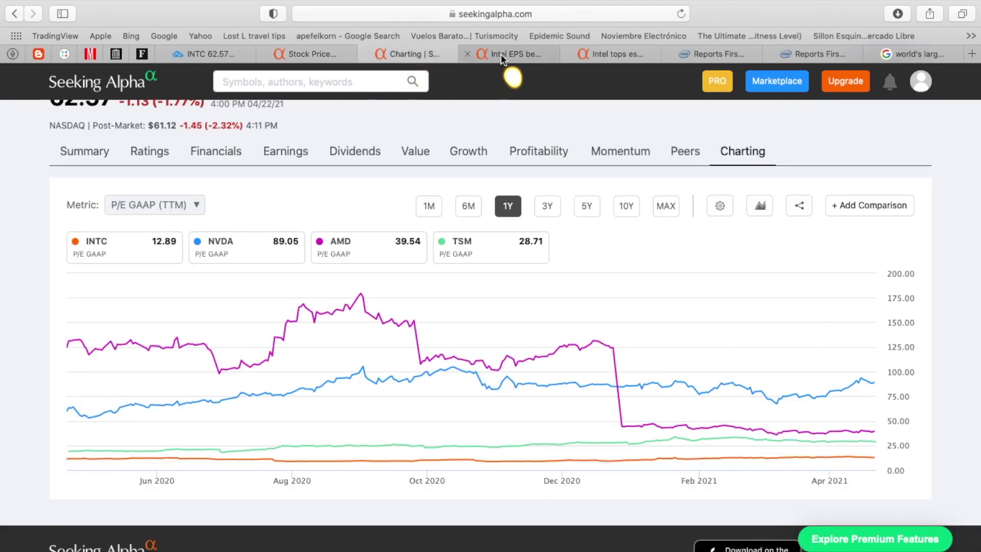
click(503, 54)
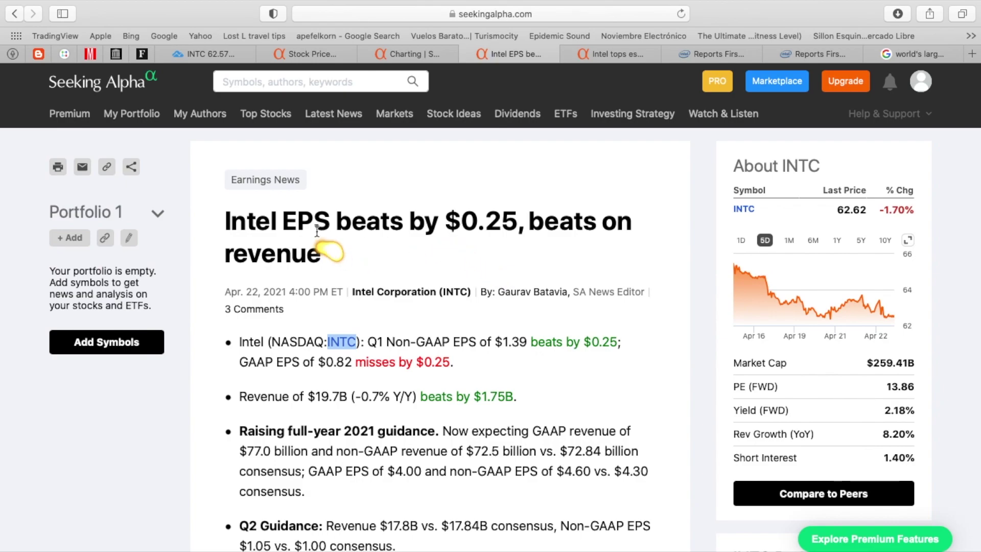
drag(282, 221, 620, 225)
click(530, 266)
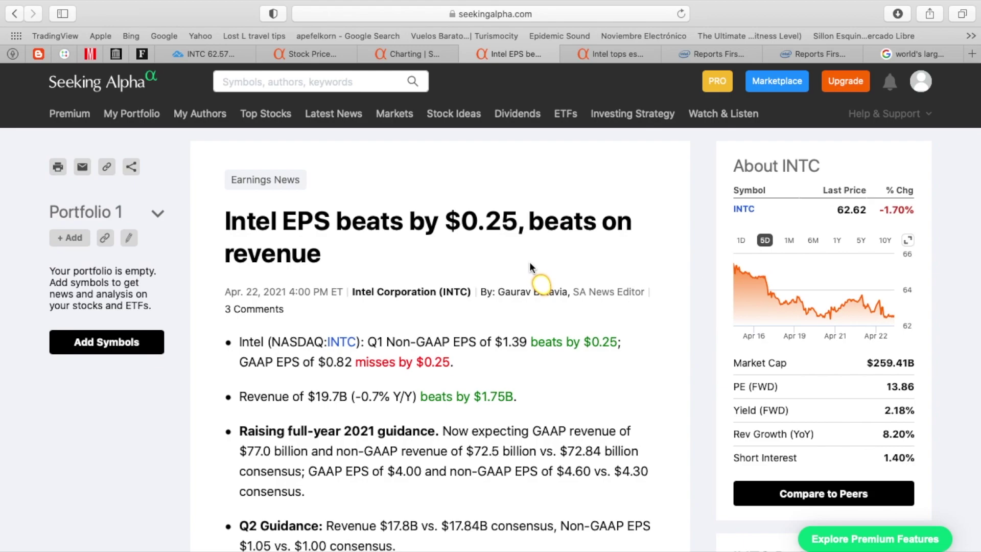
Highlight the $19.7B revenue, its -0.7% Y/Y decline and the $1.75B revenue beat.
scroll(517, 348, down, 5)
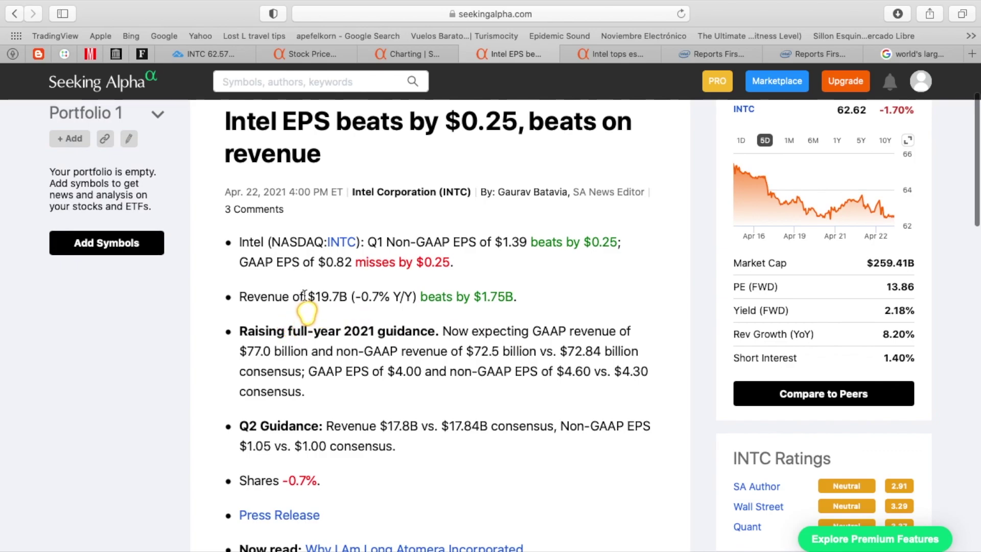
drag(305, 299, 347, 299)
click(347, 299)
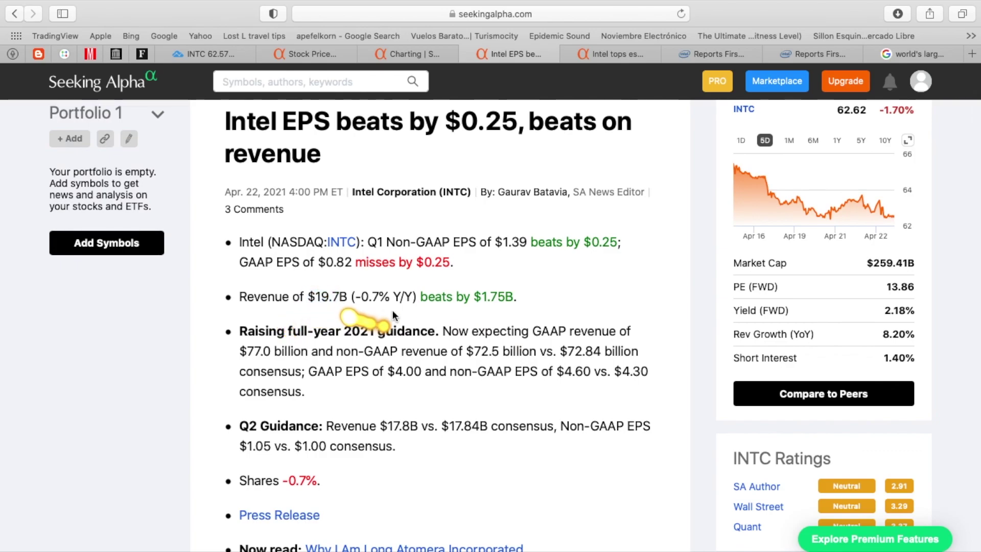
drag(371, 297, 427, 298)
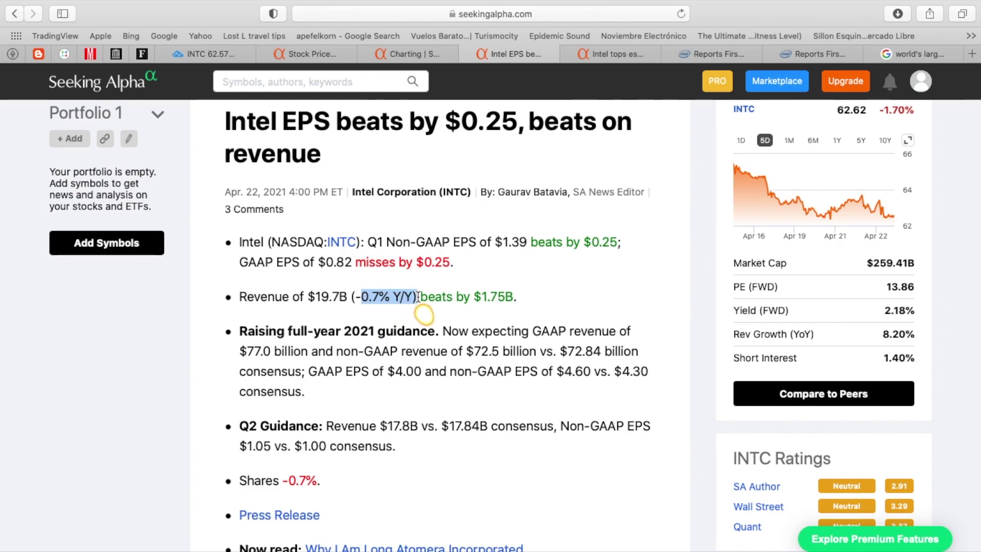
click(545, 298)
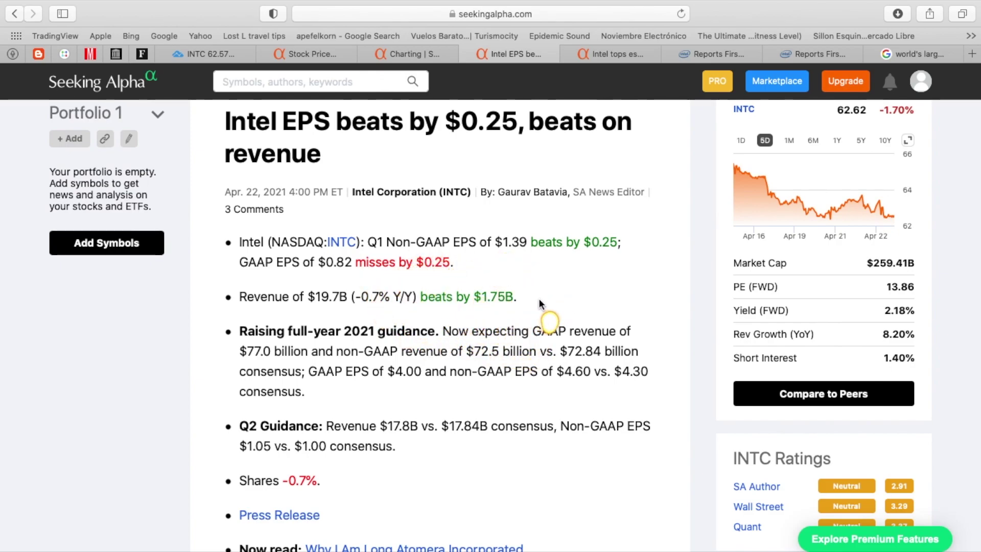
drag(541, 304, 479, 299)
click(572, 290)
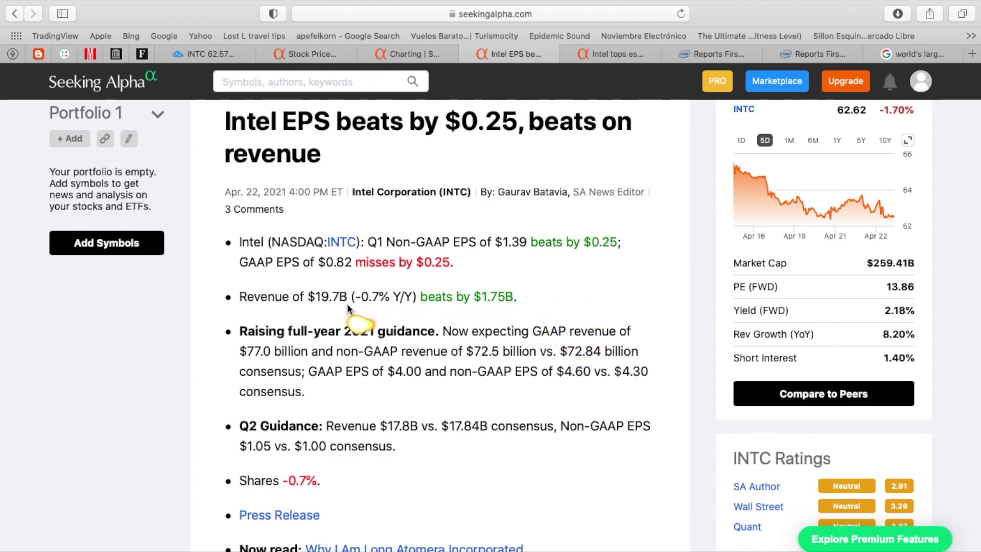
drag(351, 298, 413, 296)
click(599, 307)
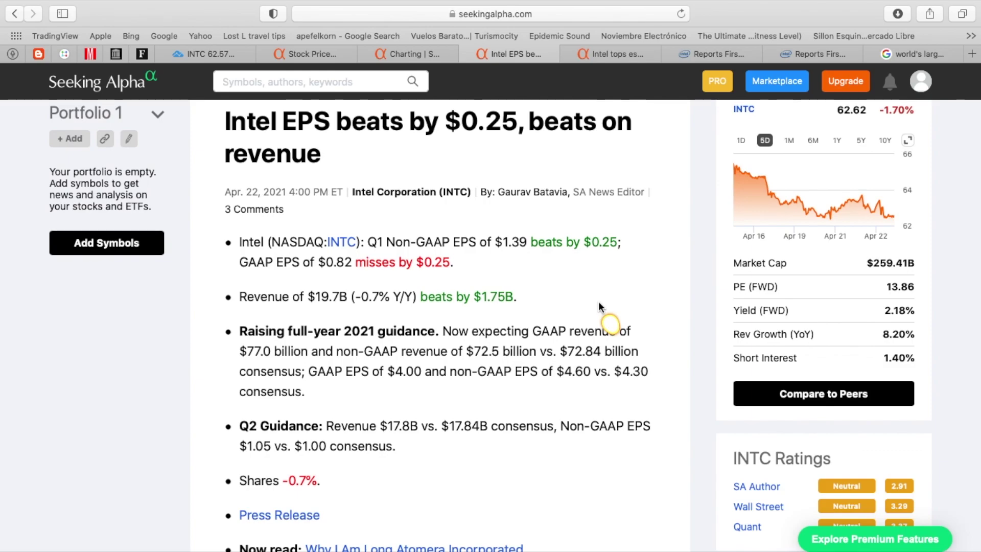
Highlight the Q2 Guidance of $17.8B revenue against the $17.84B consensus.
scroll(588, 330, down, 1)
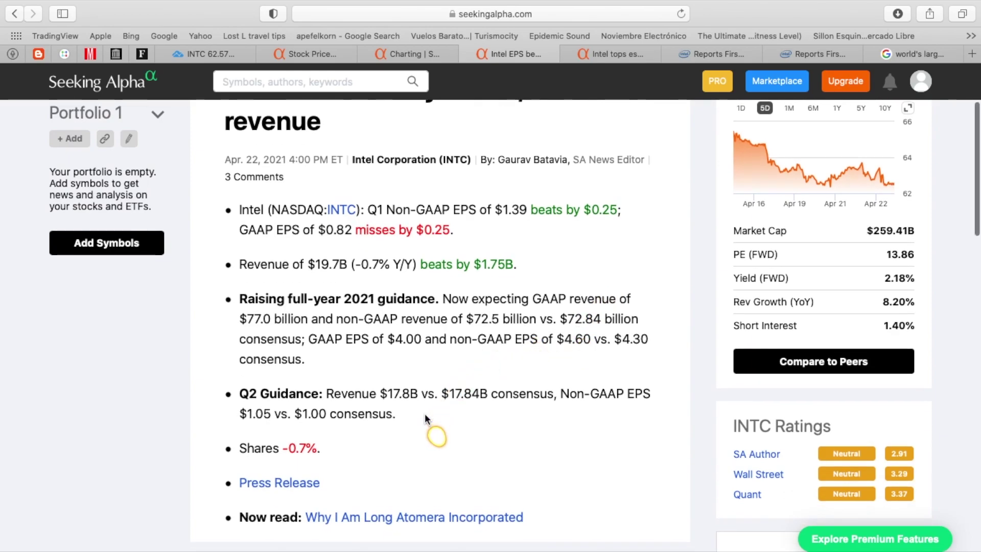
scroll(425, 412, down, 1)
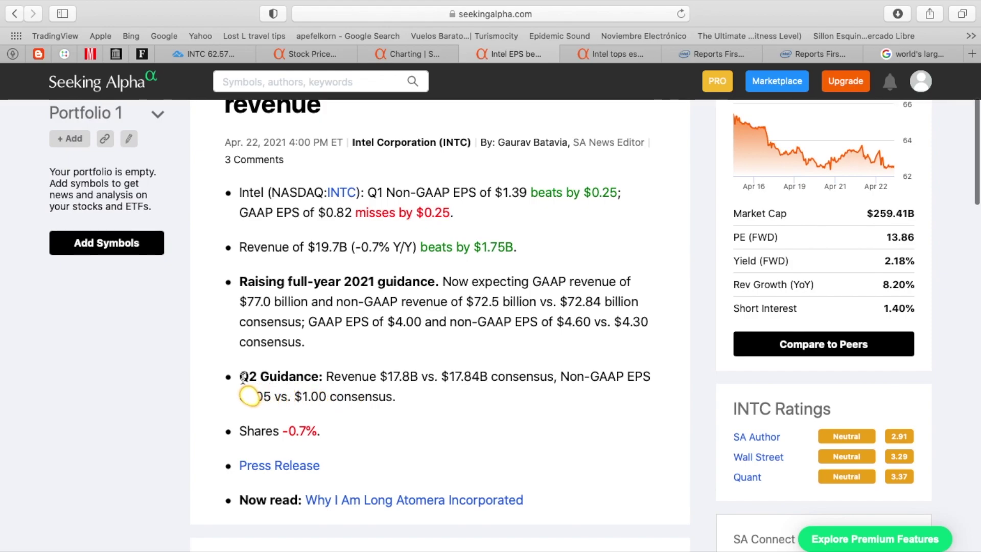
drag(240, 377, 317, 378)
click(317, 377)
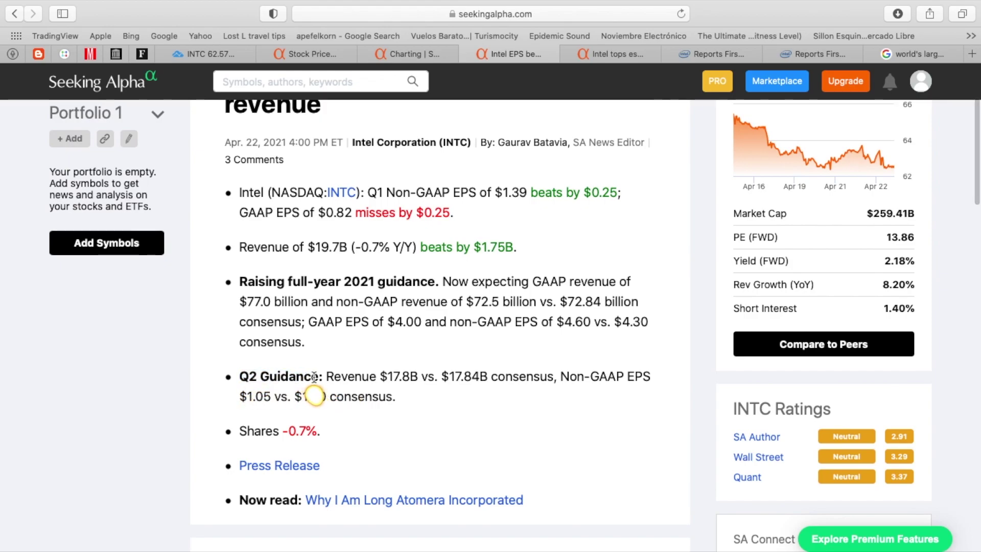
double_click(392, 377)
click(437, 378)
drag(441, 378, 475, 379)
scroll(476, 379, up, 1)
click(478, 384)
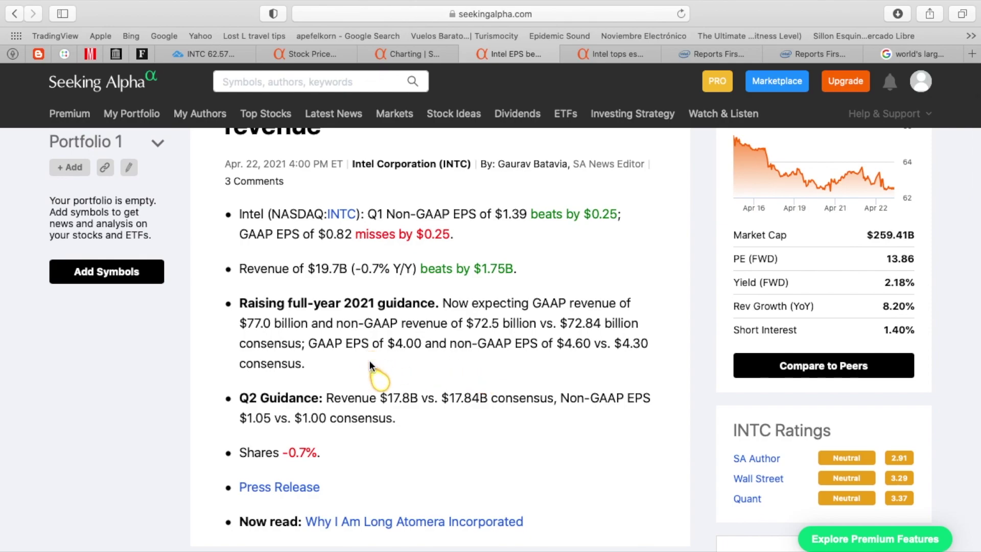
Highlight the raised full-year 2021 guidance of $77.0 billion, then go to Intel's Q1 income statement.
drag(287, 304, 429, 306)
click(432, 306)
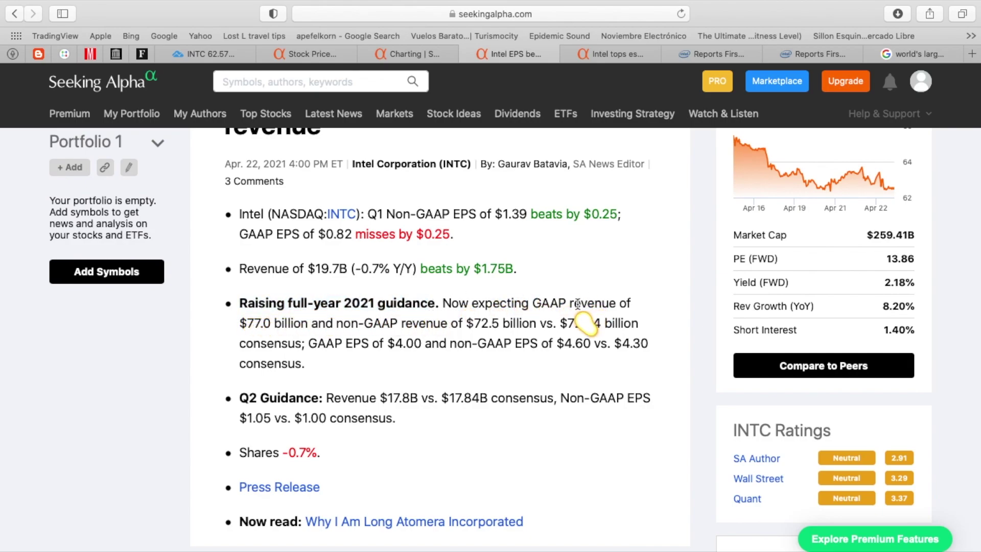
drag(240, 324, 271, 324)
click(271, 324)
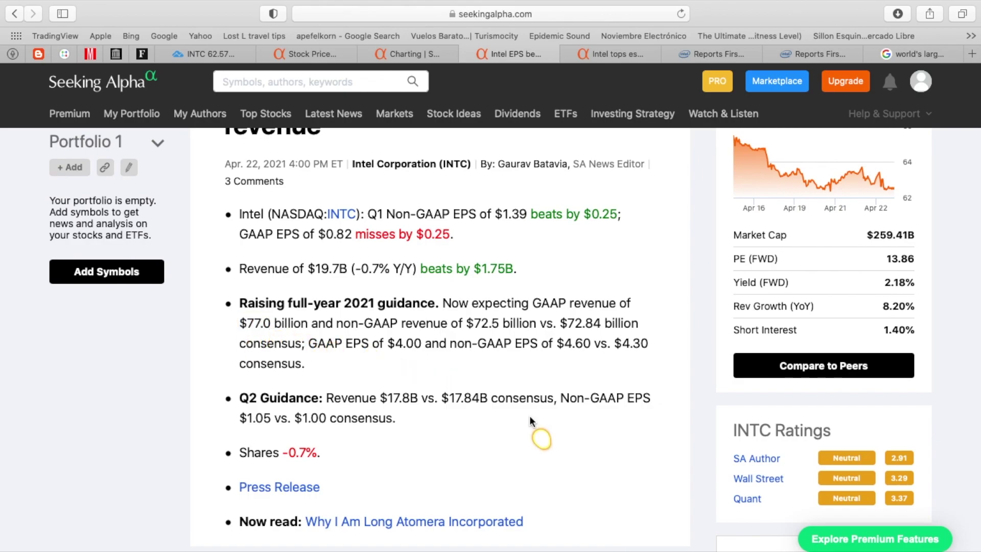
scroll(529, 415, up, 1)
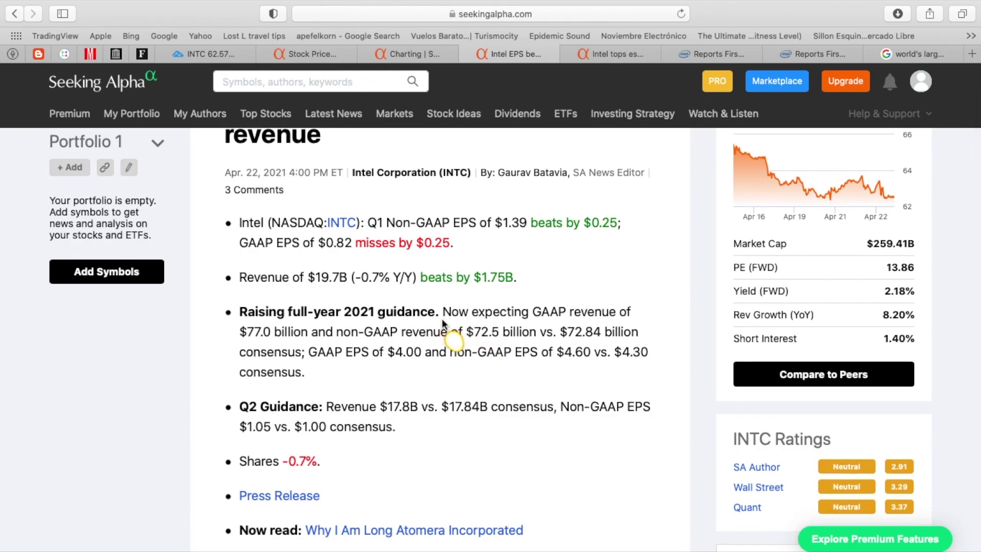
click(710, 54)
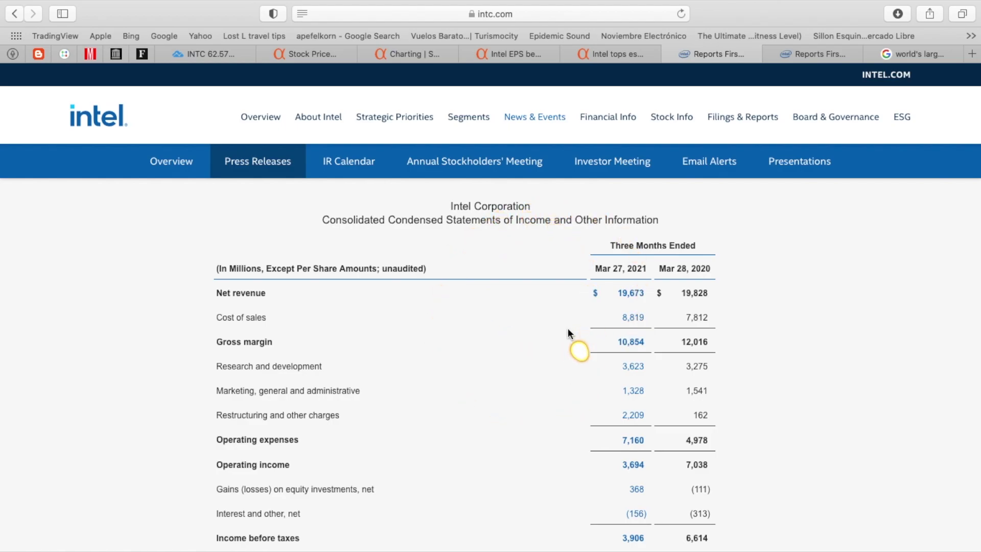
scroll(569, 328, down, 2)
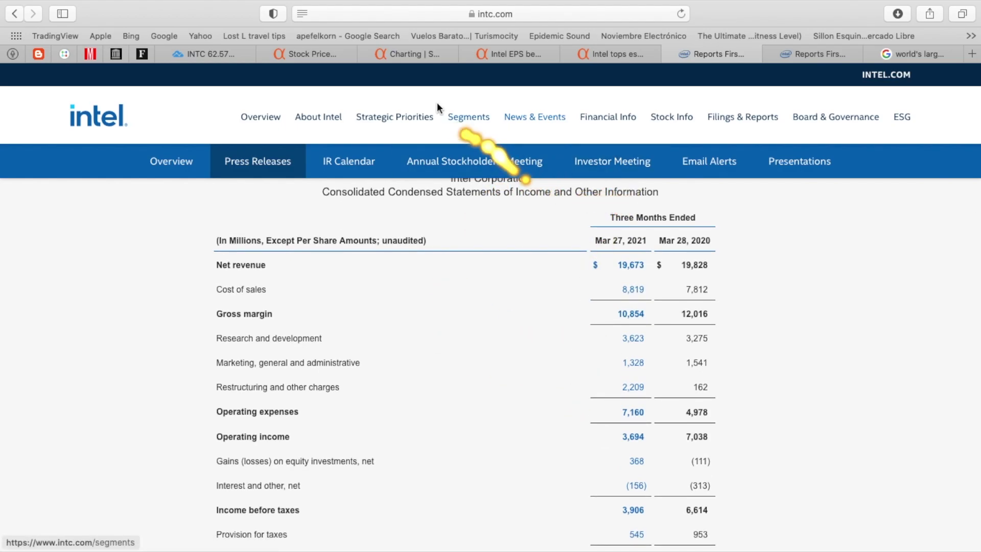
Bring up the INTC weekly TradingView chart and zoom in on 2019–2021 near the support/resistance lines.
click(229, 58)
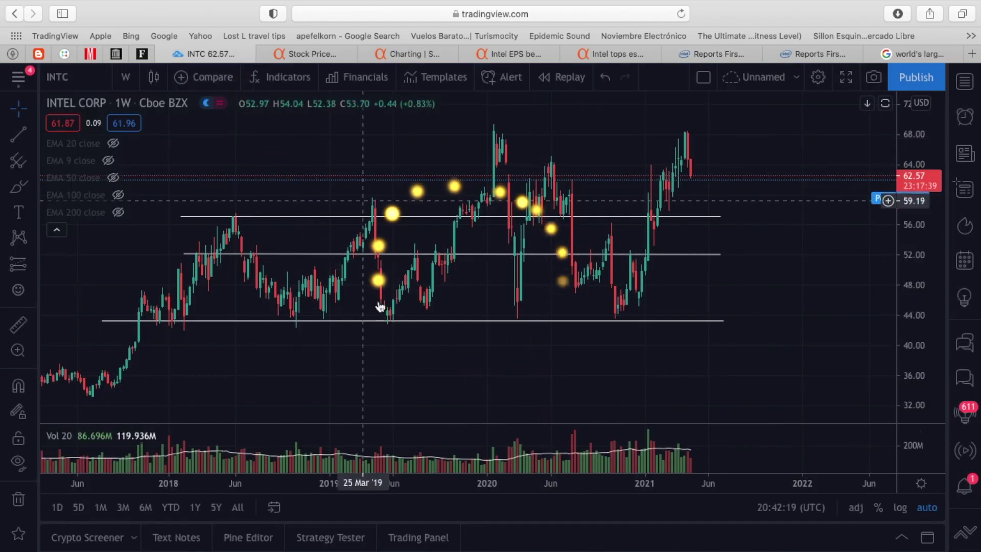
scroll(530, 244, right, 5)
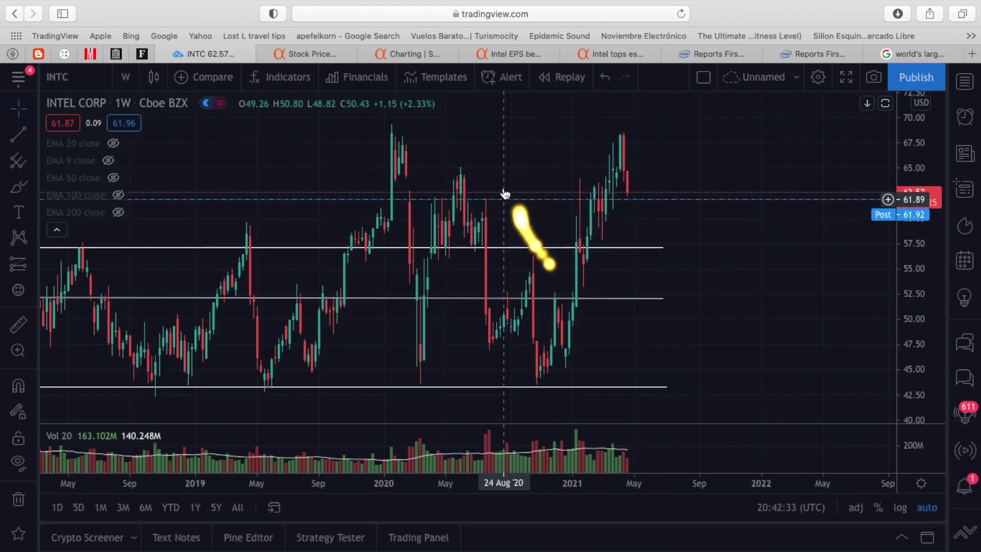
Close the Intel EPS beats article and return to the 1Y P/E chart comparing INTC, NVDA, AMD, TSM.
click(514, 56)
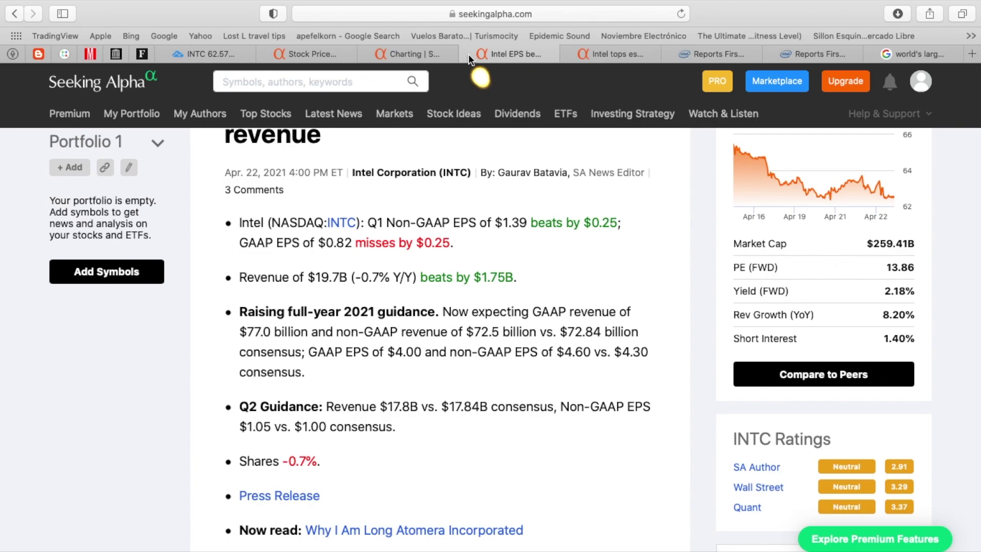
click(468, 53)
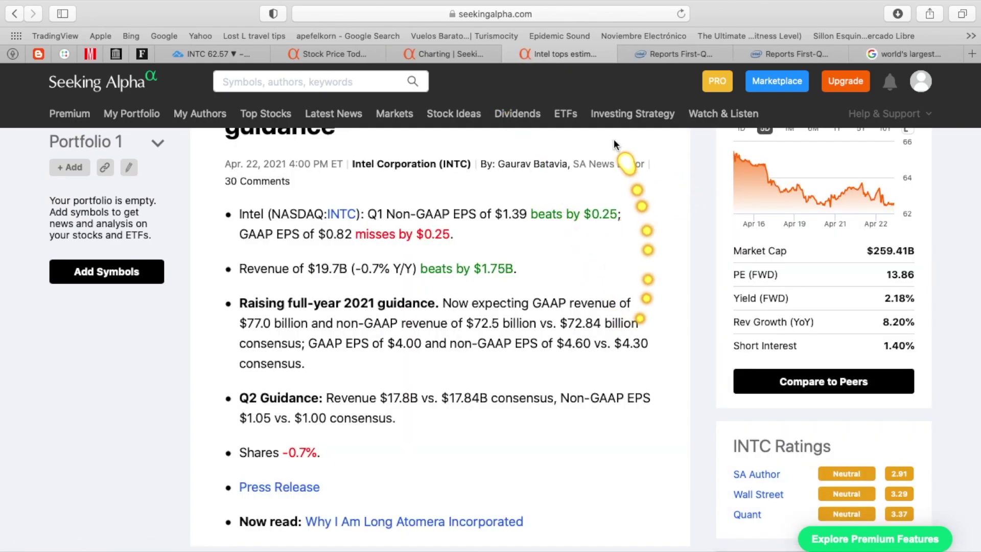
mouse_move(498, 128)
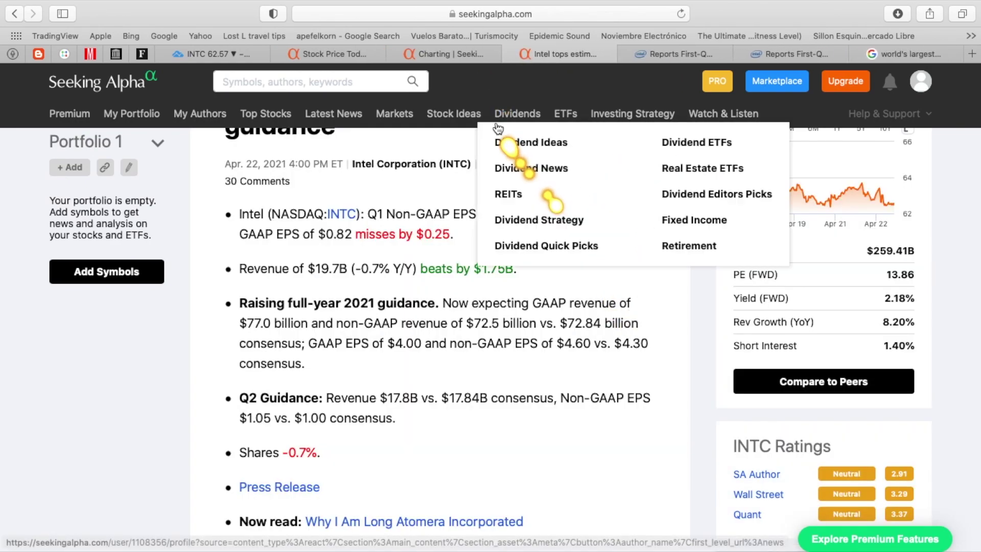
click(474, 50)
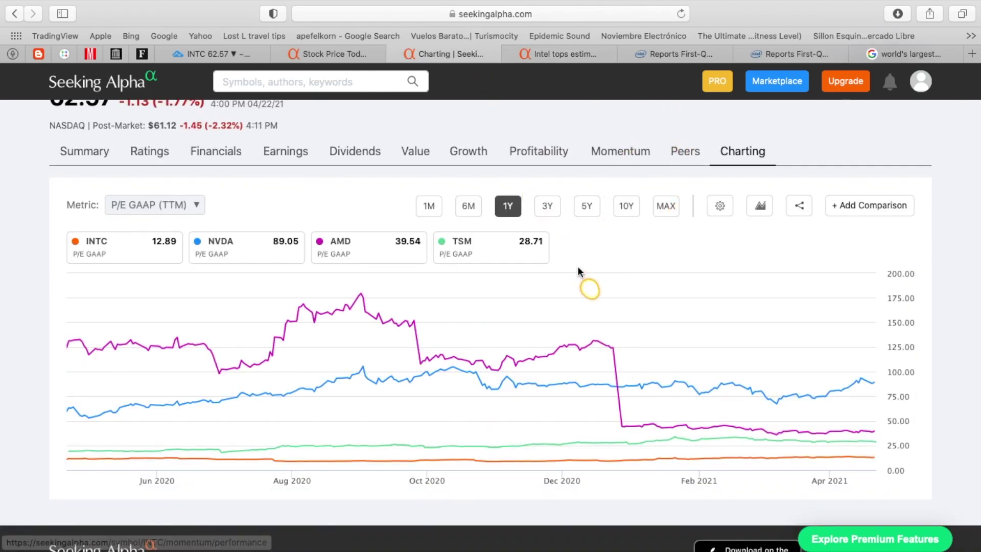
scroll(553, 245, up, 1)
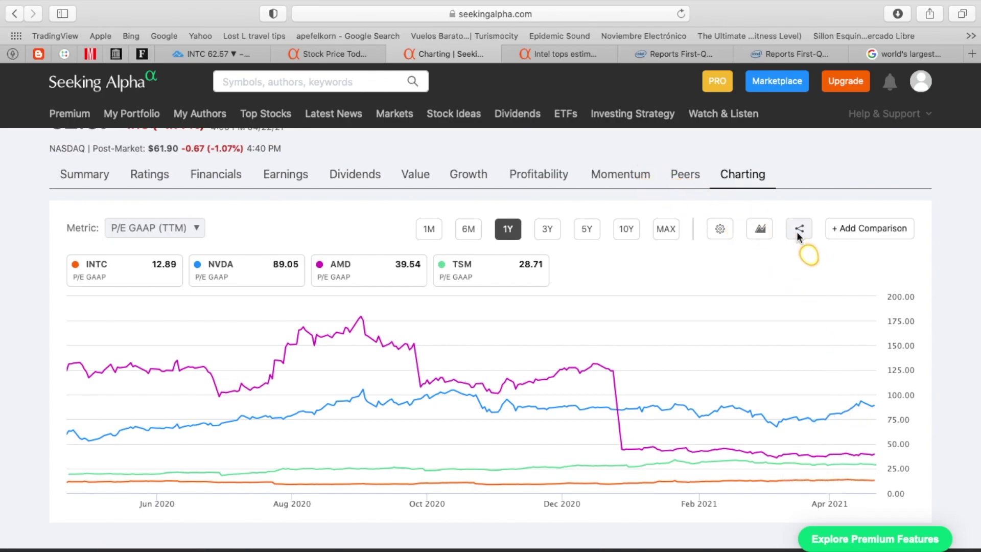
Highlight Intel's $77.87 billion and Samsung's $52.2 billion 2020 revenue, then close the search results.
click(918, 55)
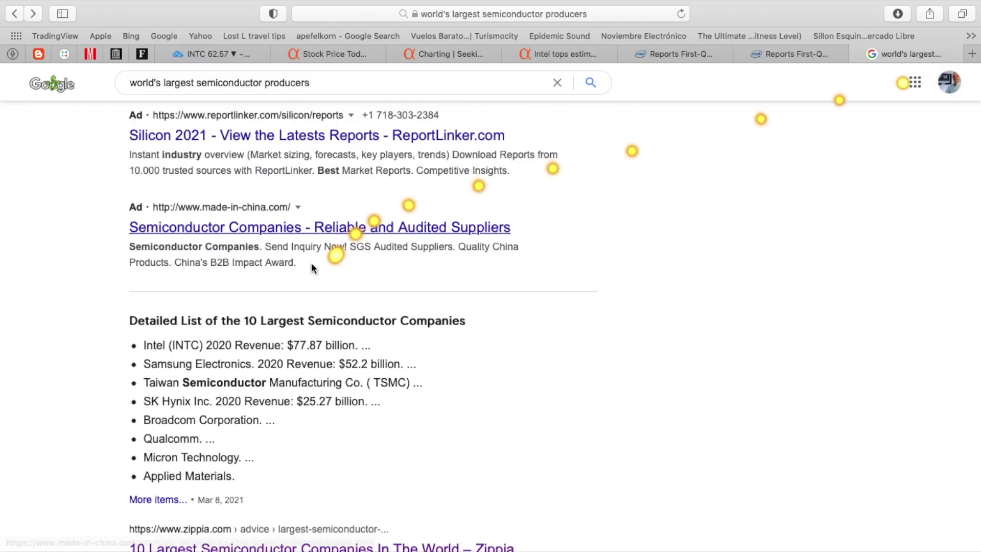
drag(294, 322, 478, 327)
click(462, 332)
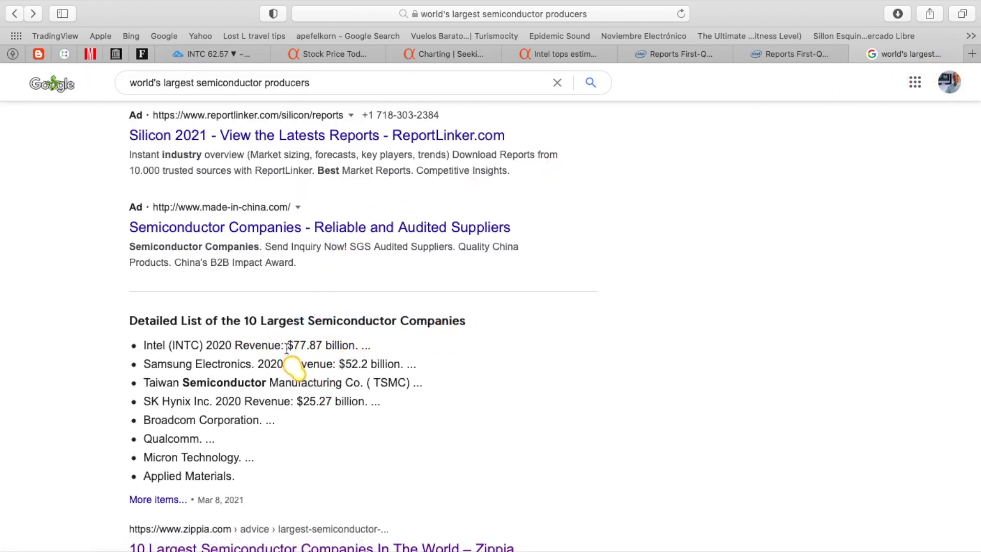
drag(287, 348, 314, 348)
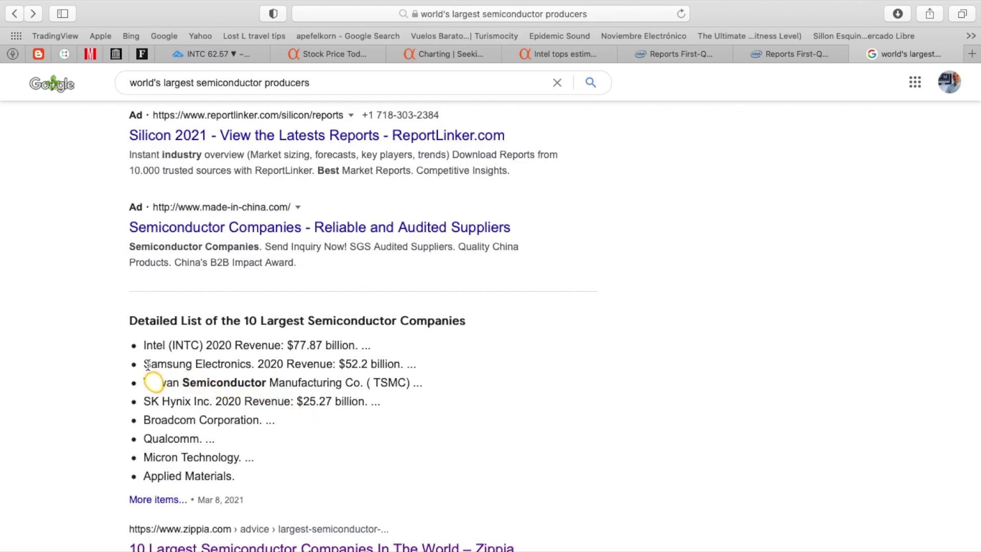
drag(145, 364, 241, 367)
click(252, 364)
drag(337, 364, 384, 367)
click(384, 367)
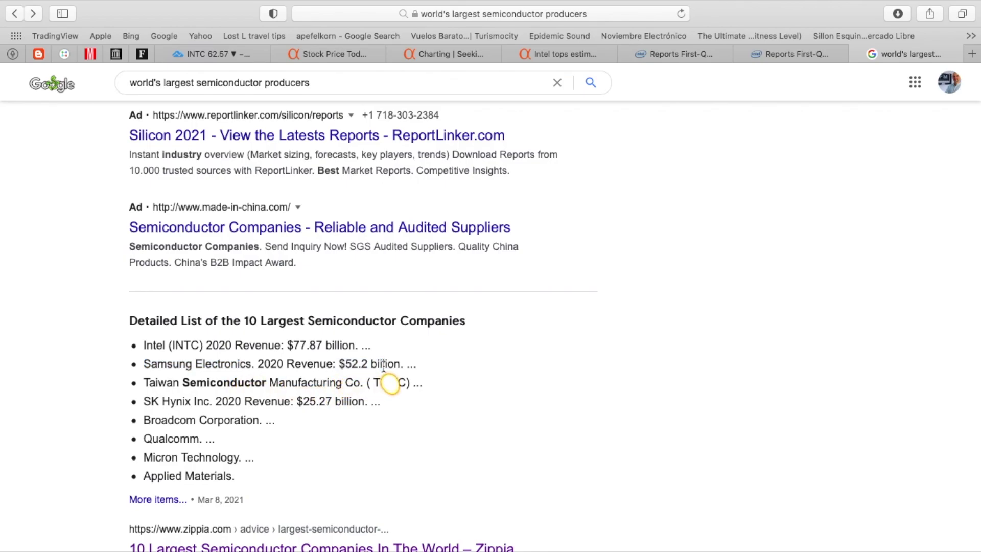
click(858, 56)
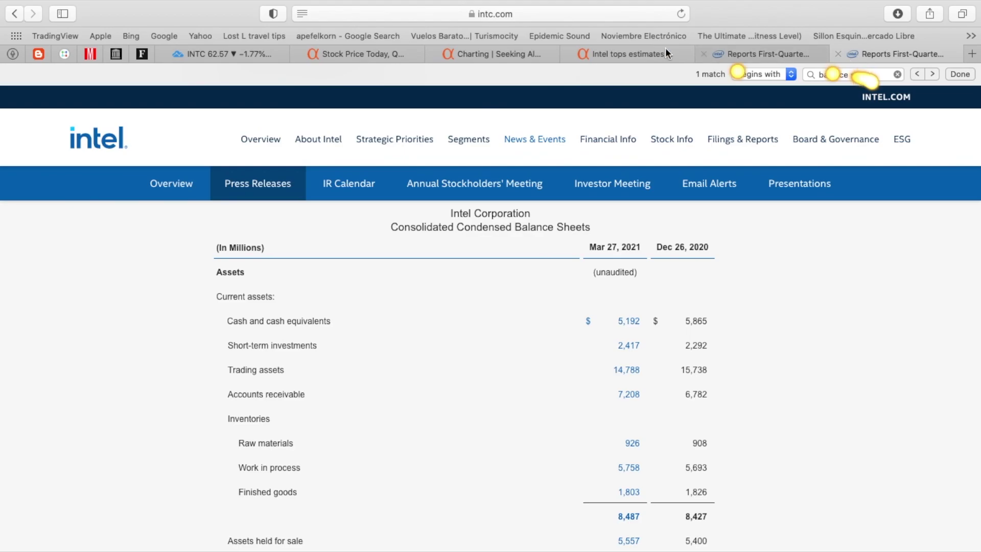
Close the Seeking Alpha chart and highlight the Q1 2021 income statement subtitle and Mar 27, 2021 date.
click(525, 56)
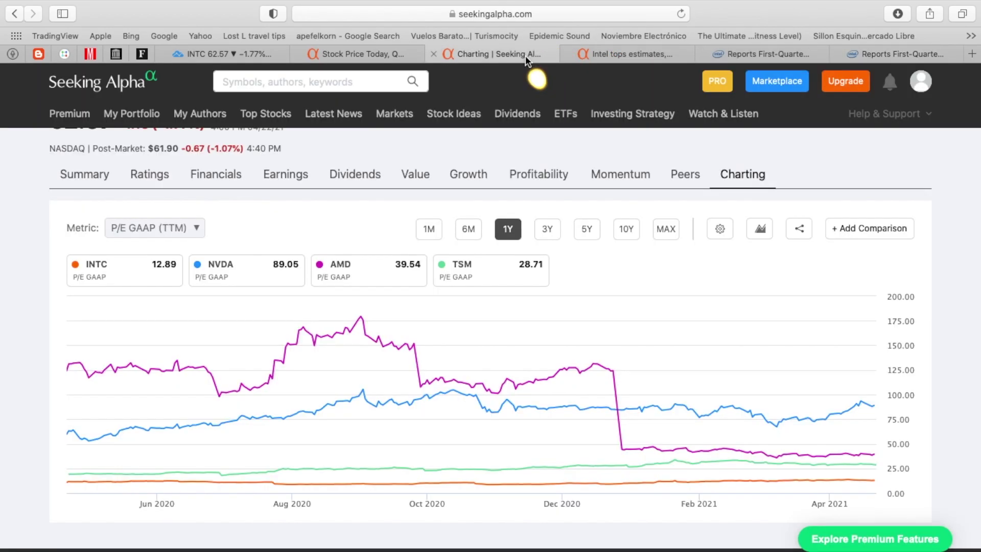
click(432, 54)
click(691, 55)
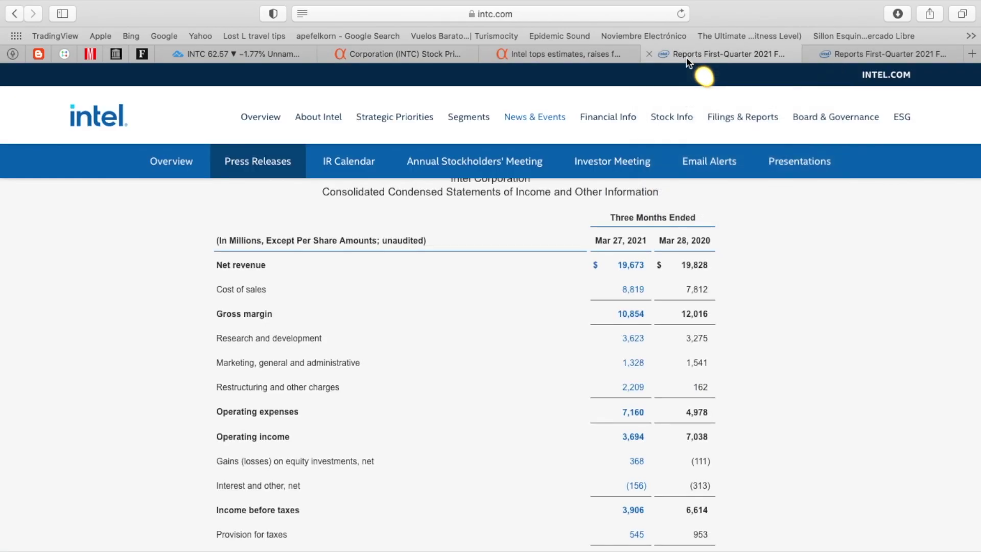
scroll(387, 360, up, 1)
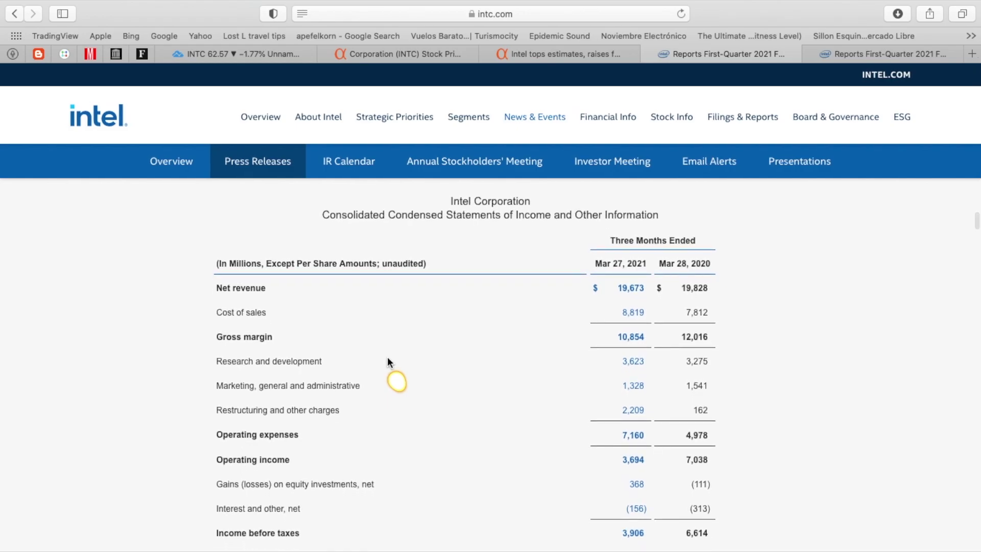
drag(323, 215, 547, 215)
click(555, 208)
drag(594, 263, 728, 281)
click(652, 266)
click(730, 280)
Highlight net revenue 19,673 versus 19,828 and the 8,819 cost of sales.
scroll(278, 307, down, 1)
drag(258, 258, 219, 274)
click(510, 275)
drag(617, 257, 638, 256)
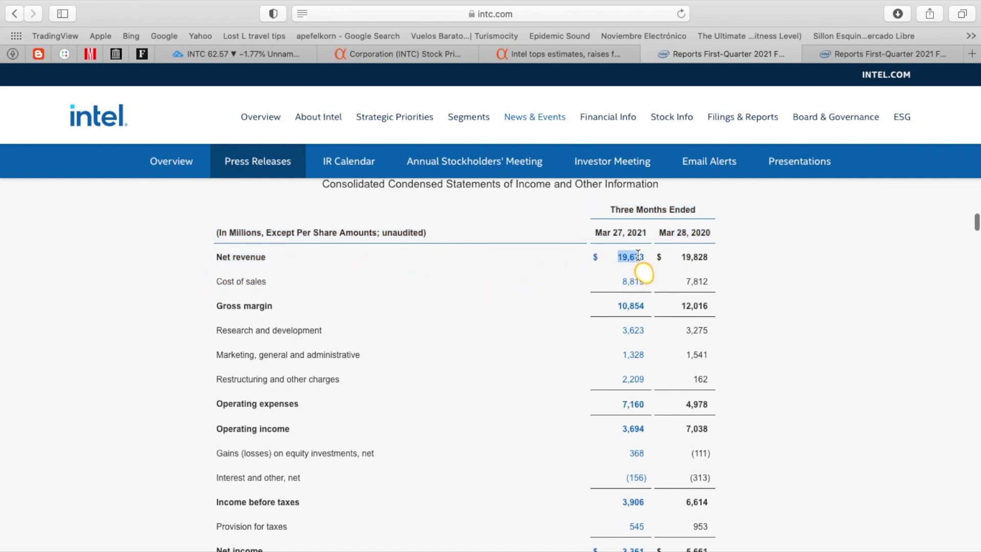
double_click(694, 257)
click(700, 268)
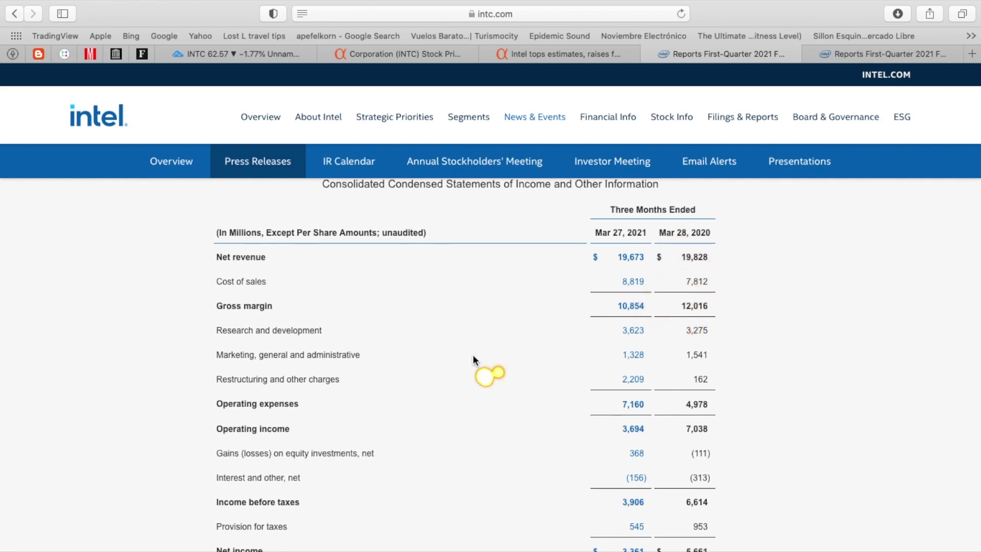
click(246, 283)
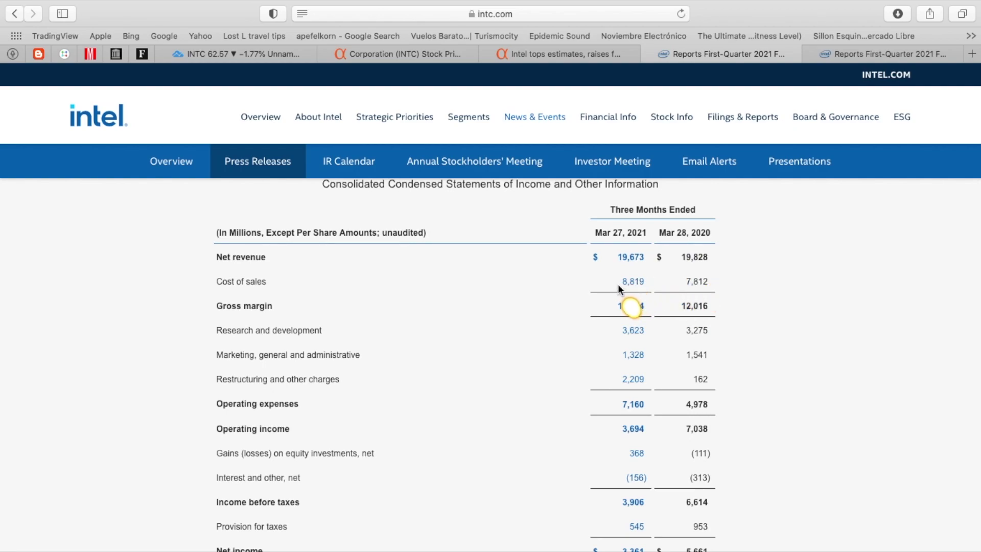
double_click(634, 281)
click(637, 285)
Highlight the gross margin of 10,854 against last year's 12,016.
scroll(400, 348, down, 1)
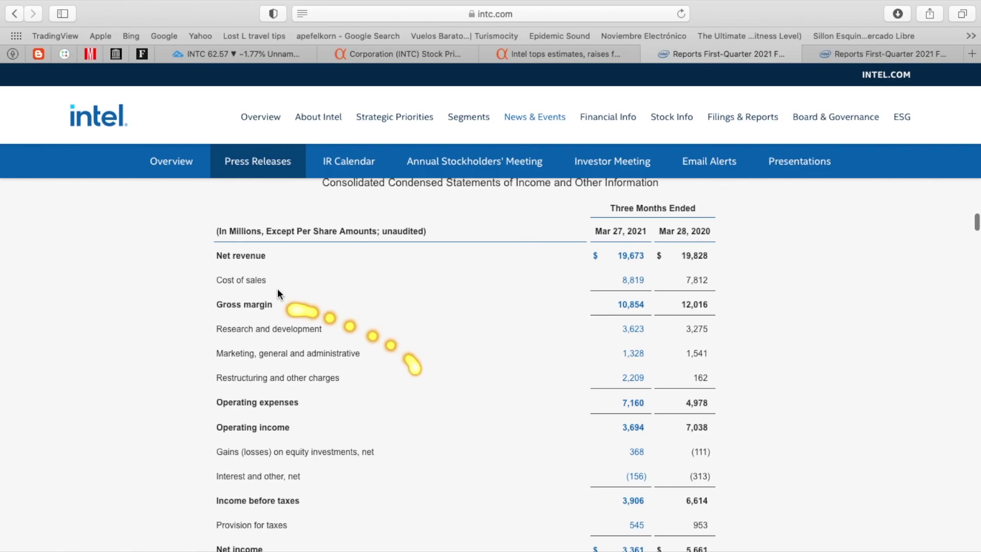
drag(277, 304, 218, 306)
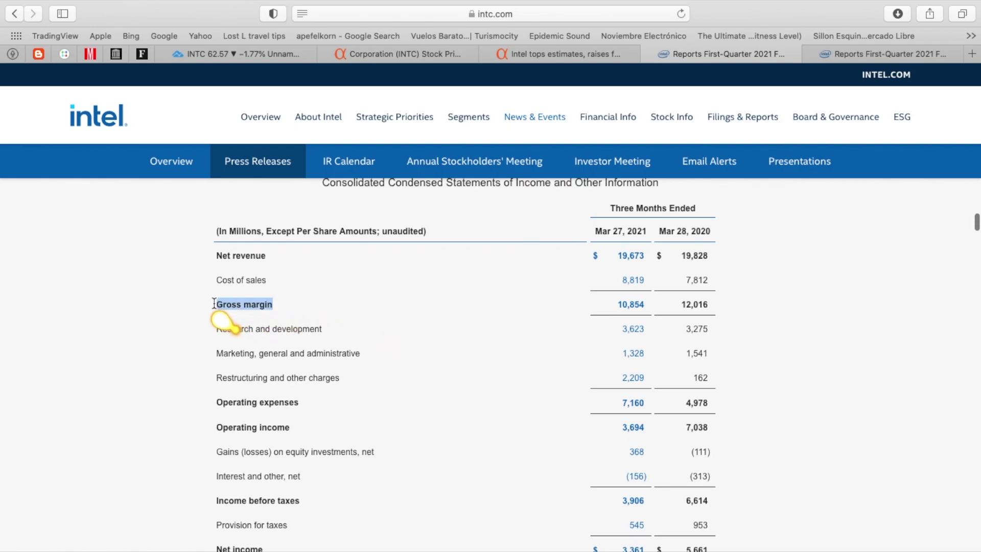
double_click(625, 304)
click(625, 304)
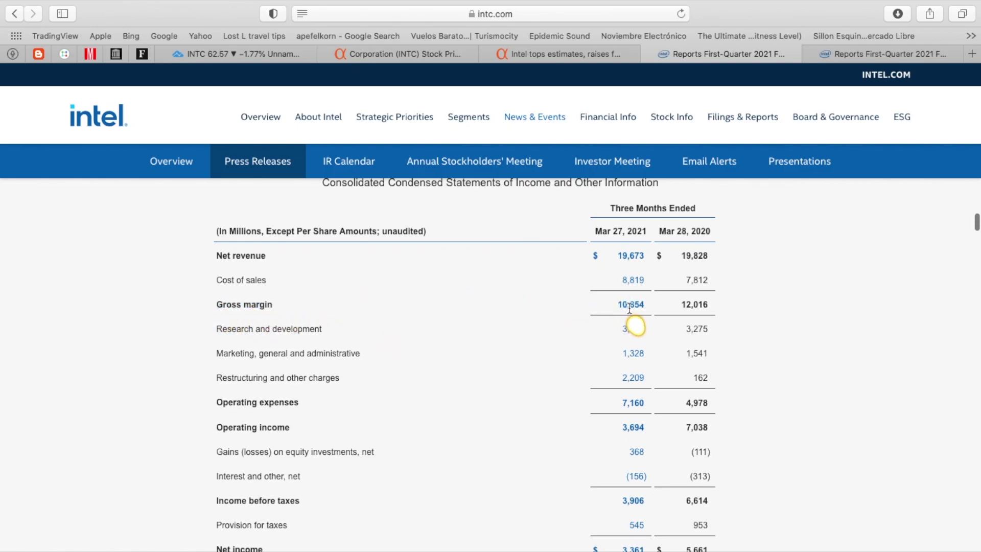
double_click(698, 306)
click(697, 305)
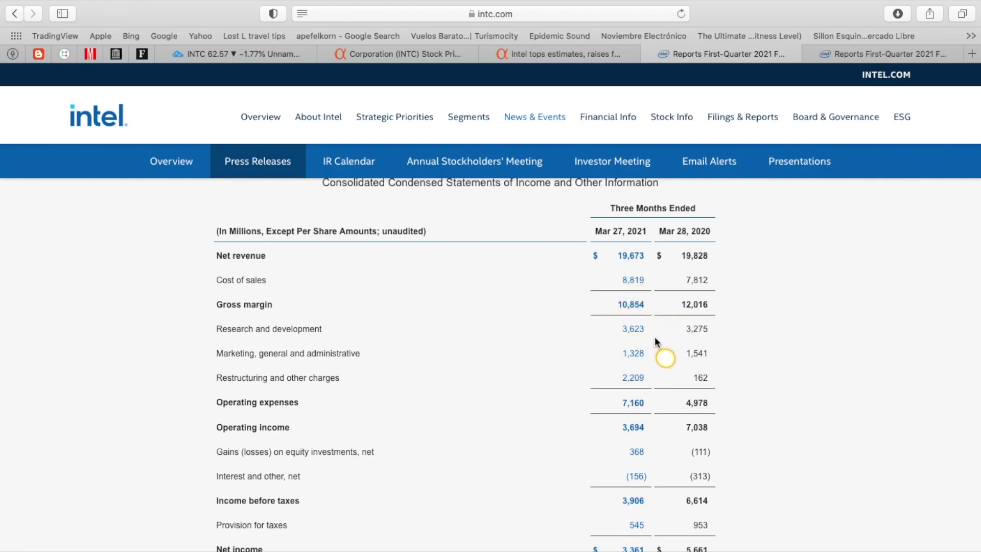
Highlight Research and development spend of 3,623 against last year's 3,275.
scroll(654, 337, down, 2)
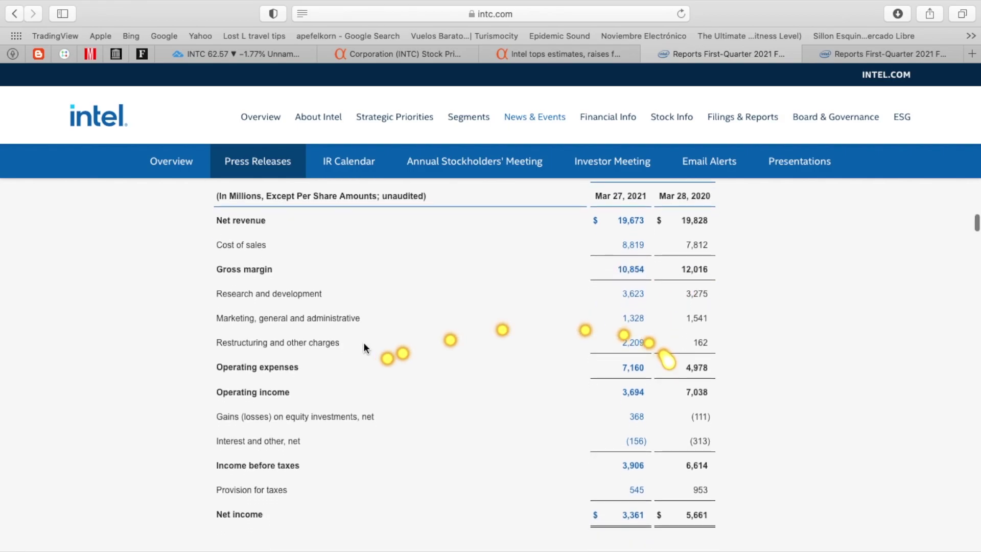
drag(305, 364, 215, 368)
click(213, 368)
drag(340, 293, 261, 295)
drag(685, 294, 705, 295)
drag(623, 294, 640, 299)
click(641, 299)
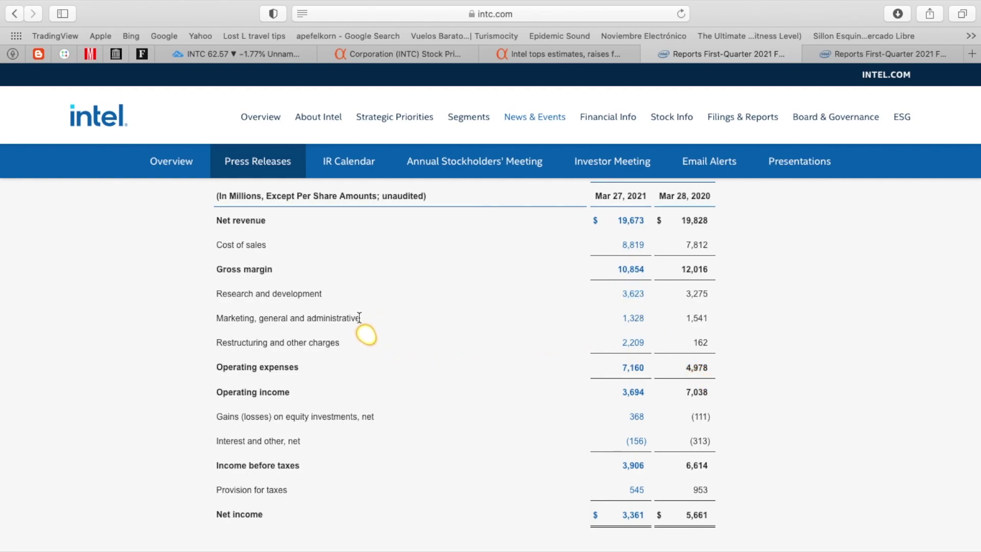
Highlight the 1,328 marketing, general and administrative expense and the 2,209 restructuring charge.
drag(363, 317, 270, 330)
click(270, 330)
double_click(633, 318)
click(633, 320)
drag(340, 342, 215, 346)
click(348, 354)
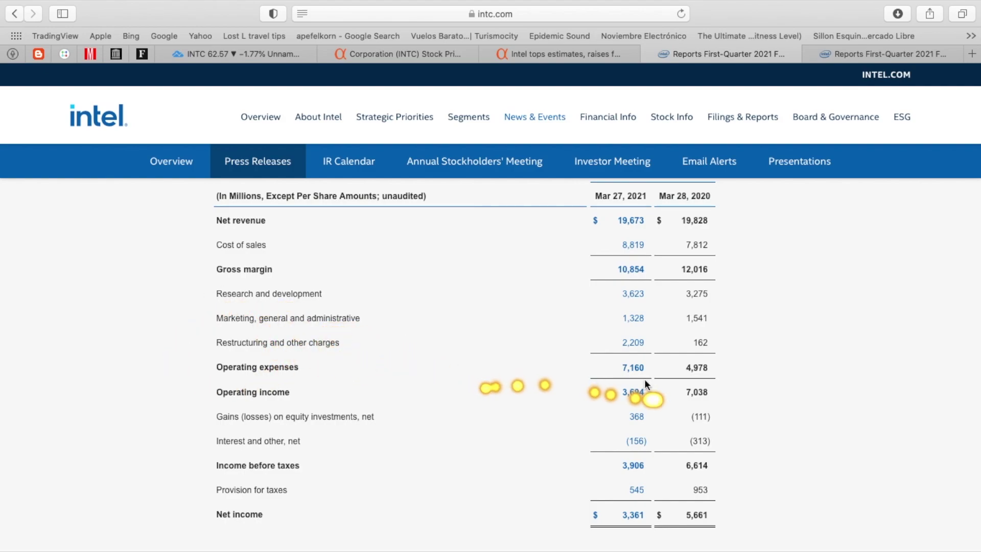
drag(647, 343, 707, 342)
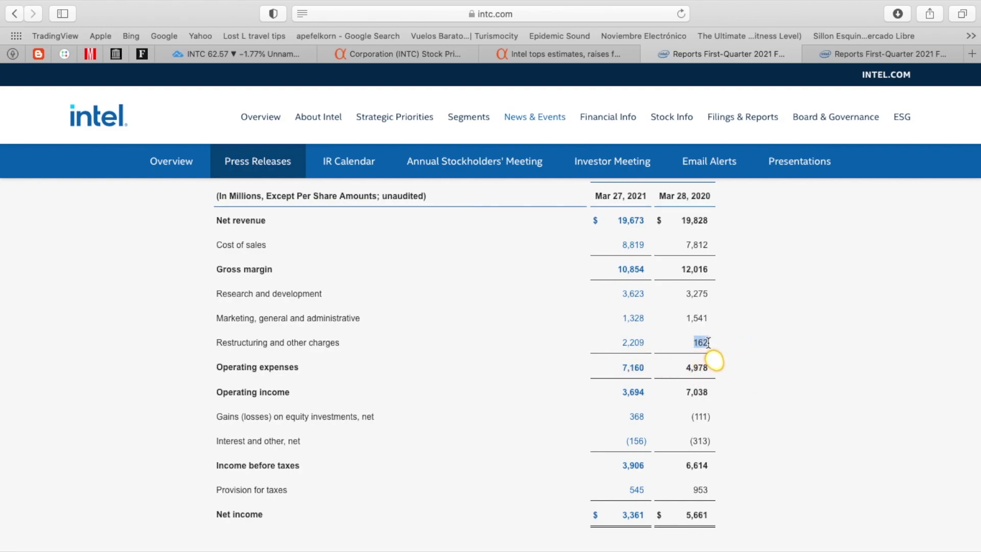
click(708, 345)
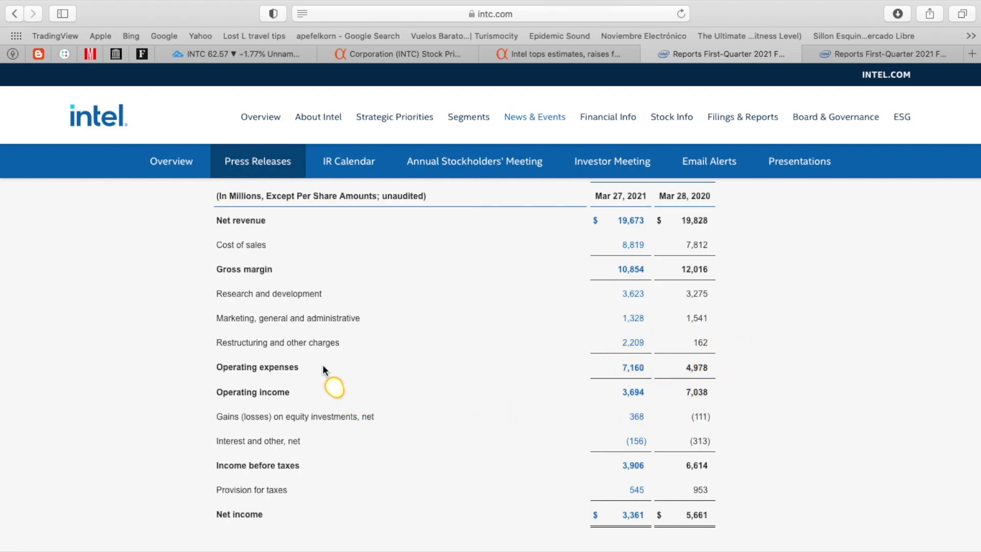
Highlight operating expenses of 7,160 and operating income of 3,694 versus 7,038.
drag(337, 367, 292, 366)
drag(302, 367, 219, 370)
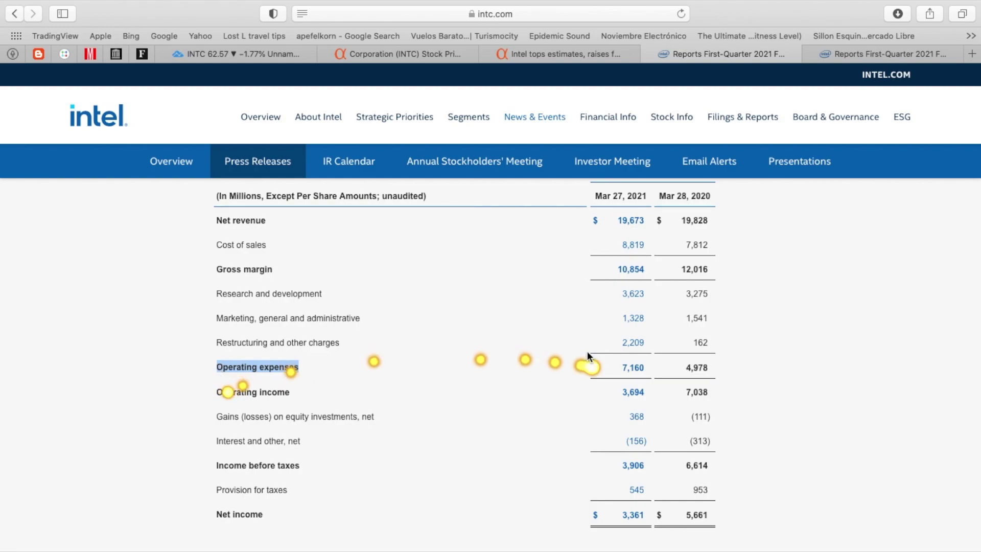
drag(622, 372, 699, 369)
scroll(704, 410, down, 2)
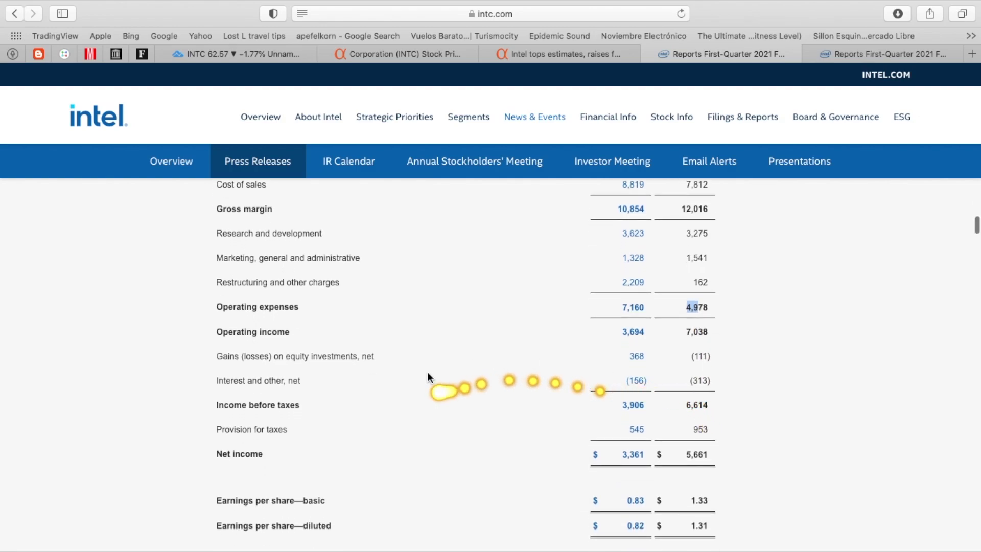
click(300, 332)
drag(300, 331, 217, 332)
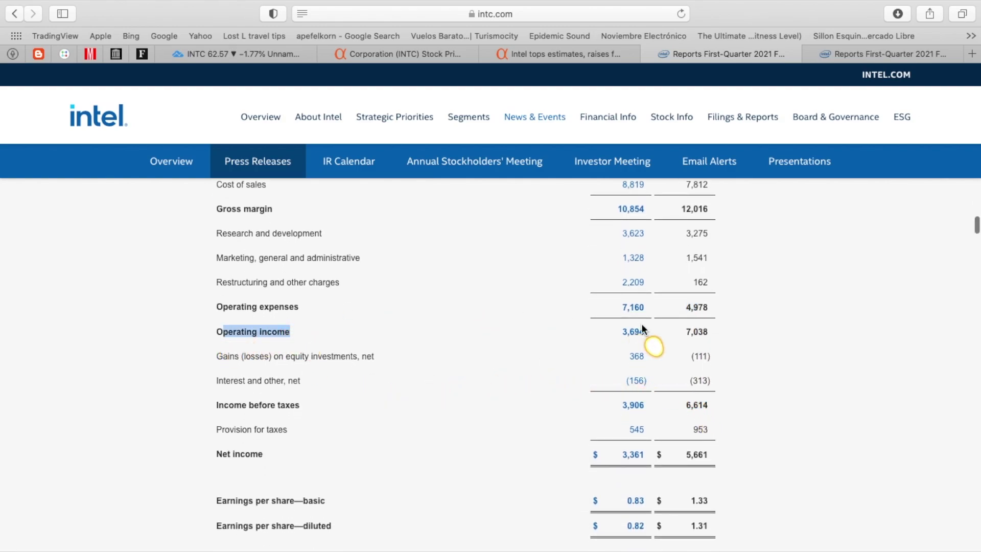
drag(686, 333, 701, 333)
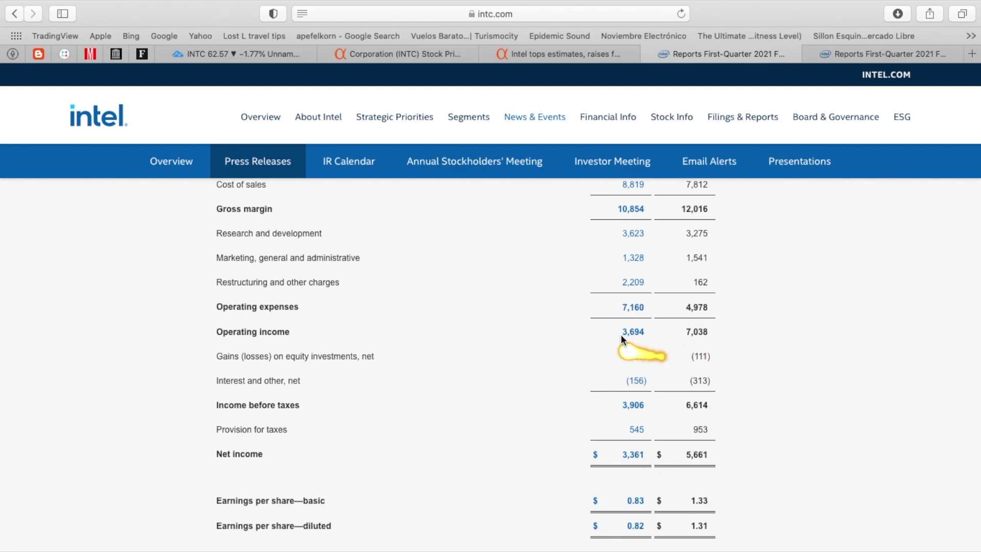
drag(622, 333, 636, 334)
click(637, 337)
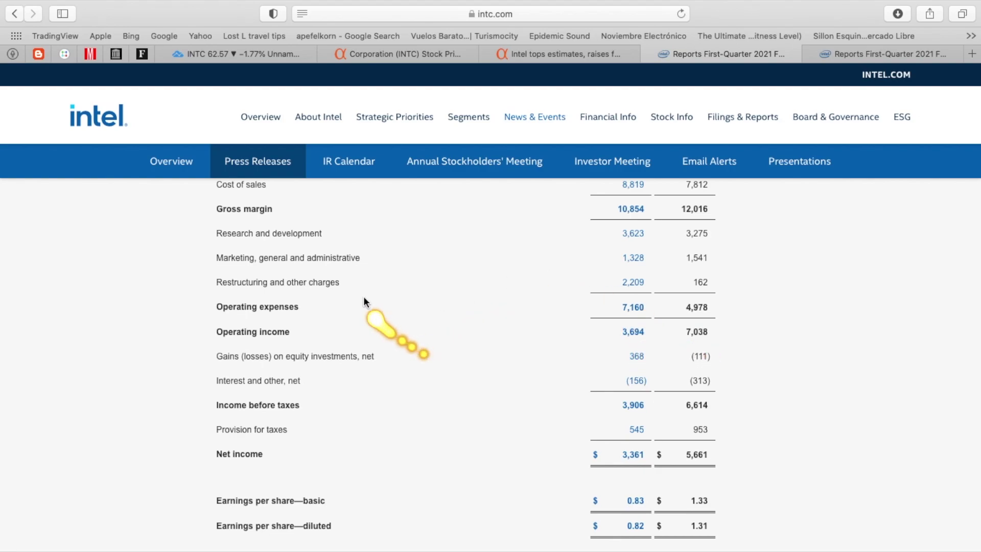
Re-highlight the rows from Cost of sales to Restructuring and other charges.
drag(359, 284, 204, 284)
click(214, 283)
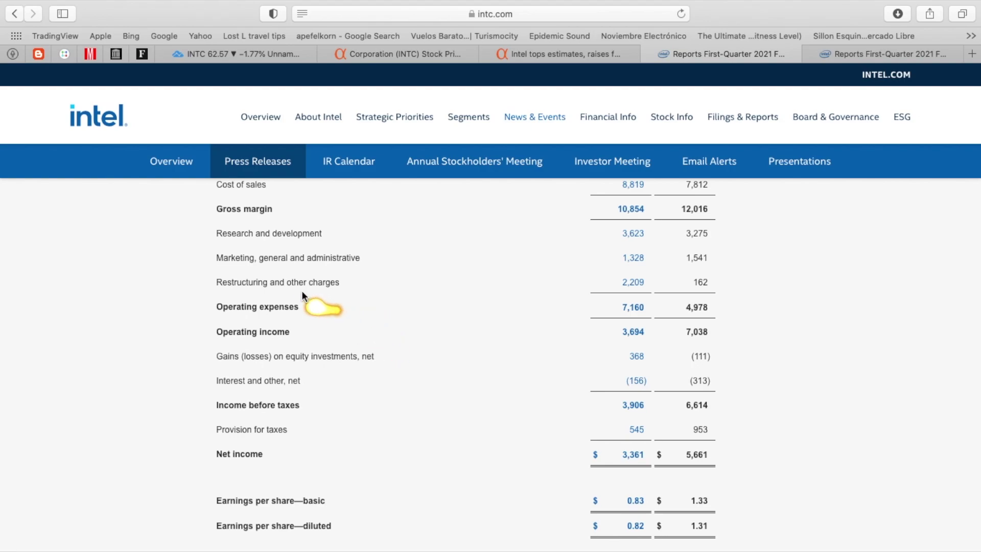
drag(216, 282, 269, 282)
click(381, 335)
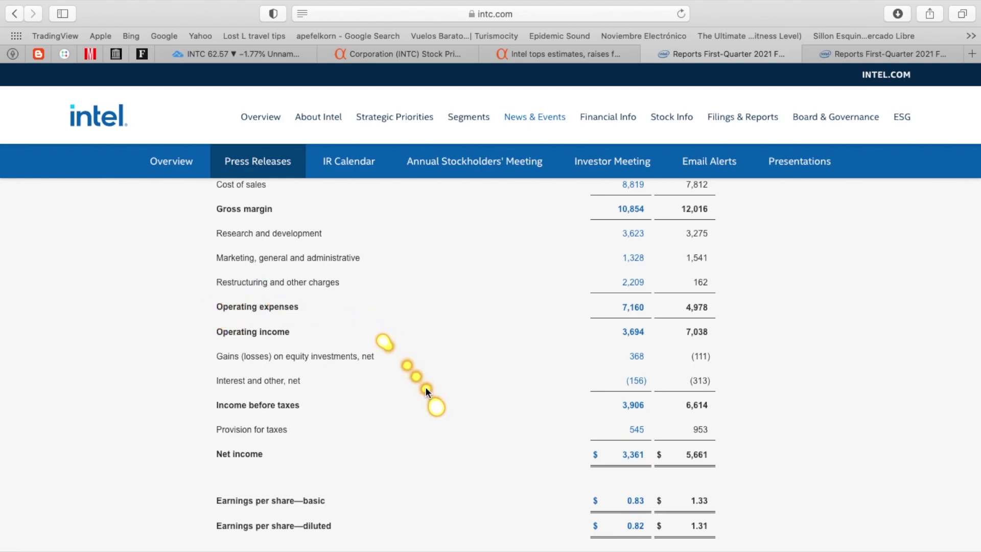
scroll(425, 387, down, 3)
Highlight net income of 3,361 and basic EPS of 0.83 versus last year's 1.33.
scroll(426, 391, down, 3)
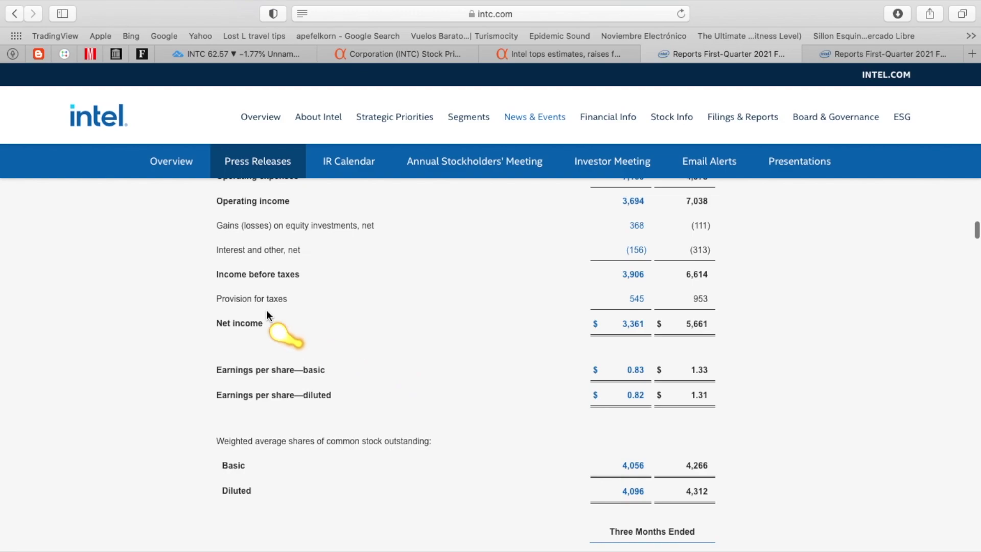
drag(271, 323, 217, 327)
click(523, 358)
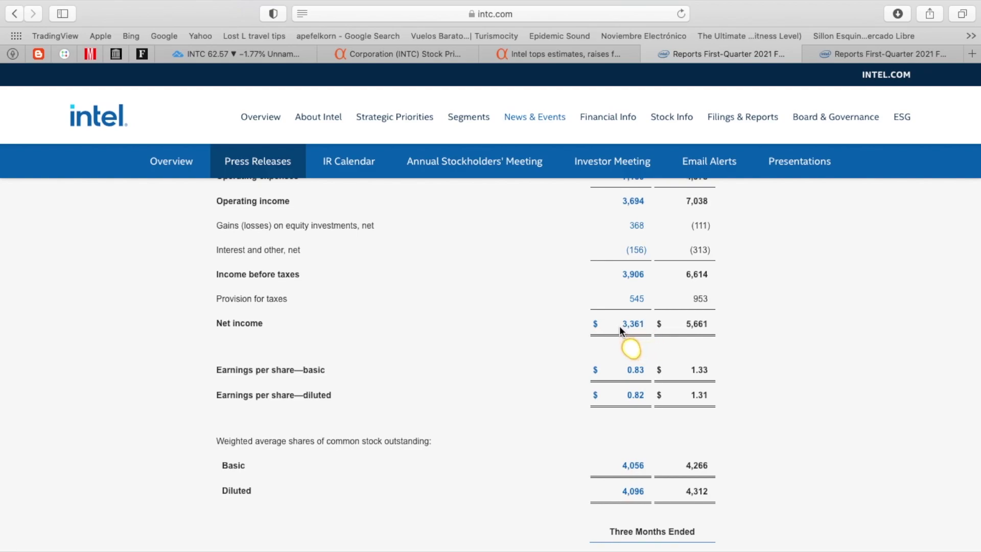
drag(622, 331, 700, 325)
click(632, 326)
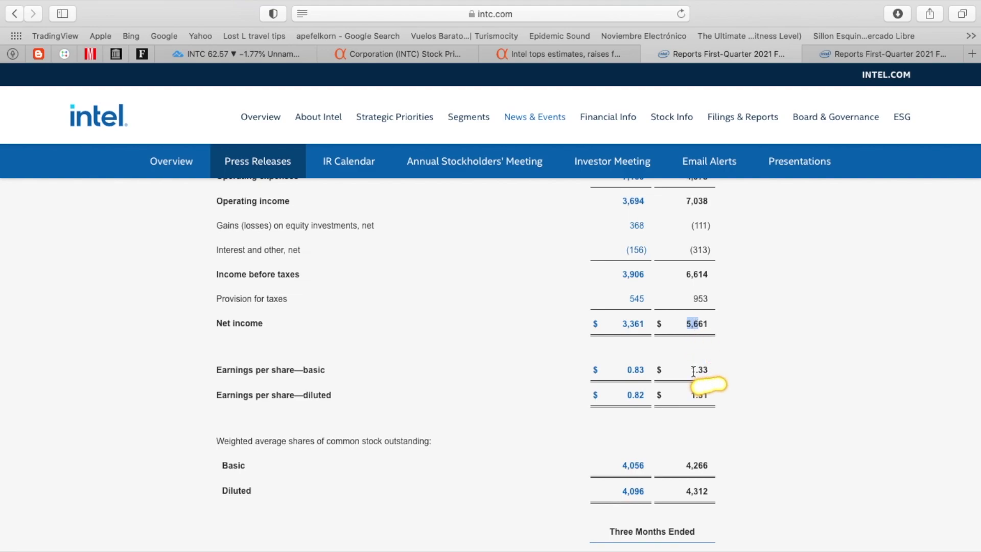
double_click(698, 370)
click(623, 393)
double_click(636, 370)
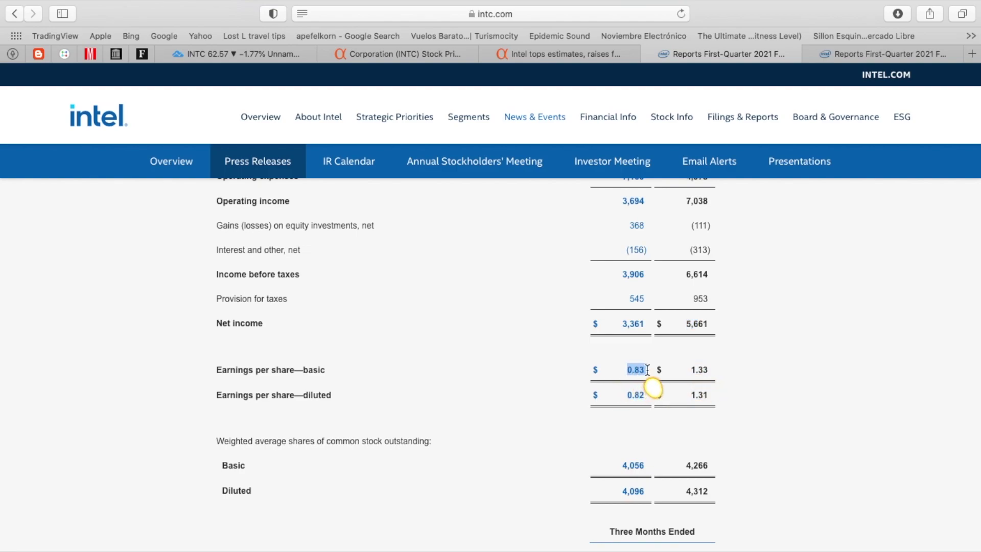
click(665, 476)
Highlight the Restructuring and other charges label, then close the income-statement copy of the release.
scroll(664, 477, up, 5)
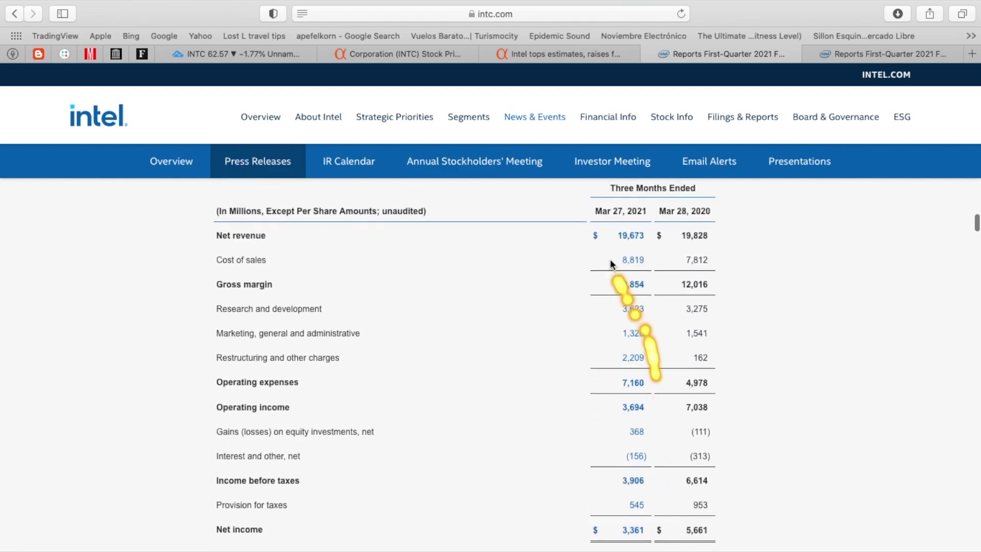
drag(636, 235, 617, 236)
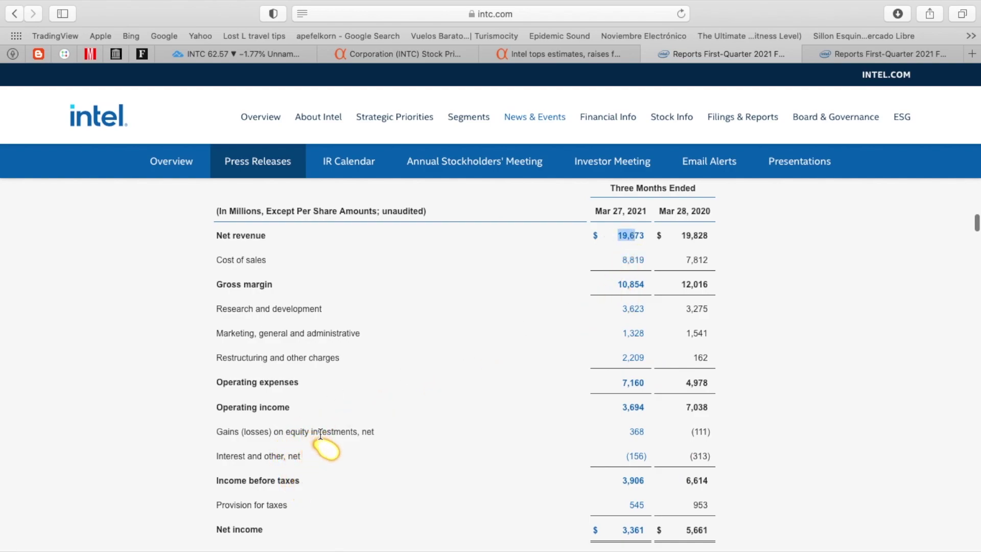
drag(327, 358, 221, 353)
click(401, 403)
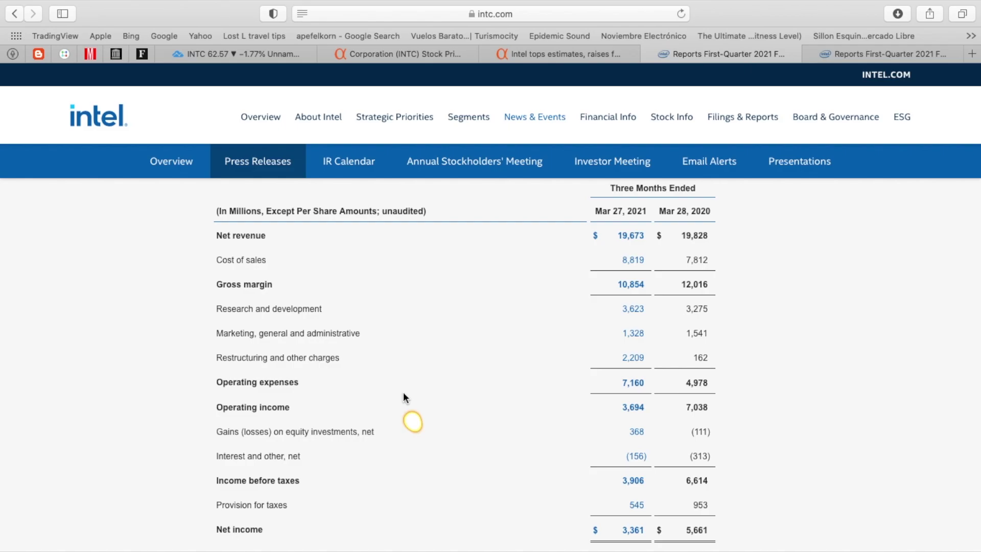
click(650, 54)
mouse_move(684, 215)
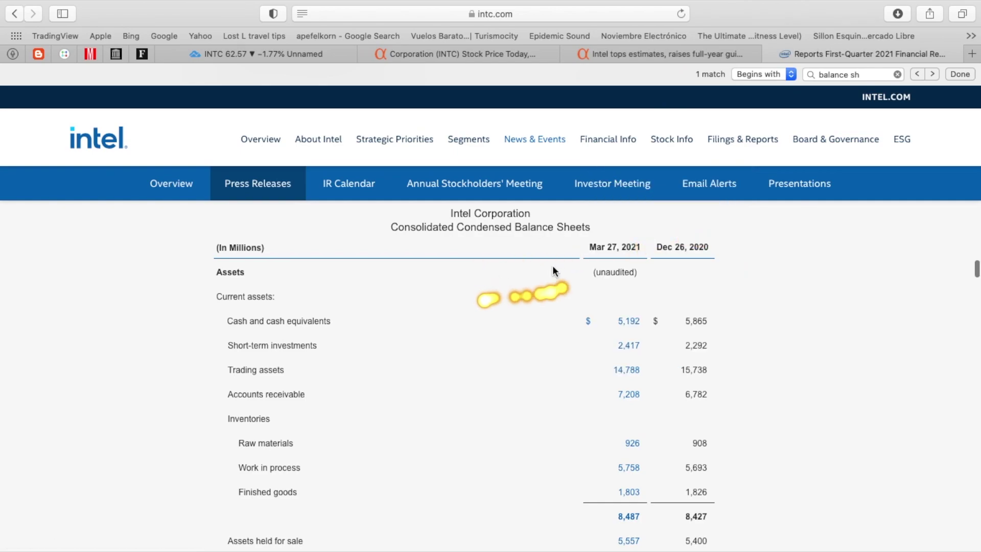
Highlight the Balance Sheets title and the Mar 27, 2021 and Dec 26, 2020 column dates.
drag(593, 228, 515, 230)
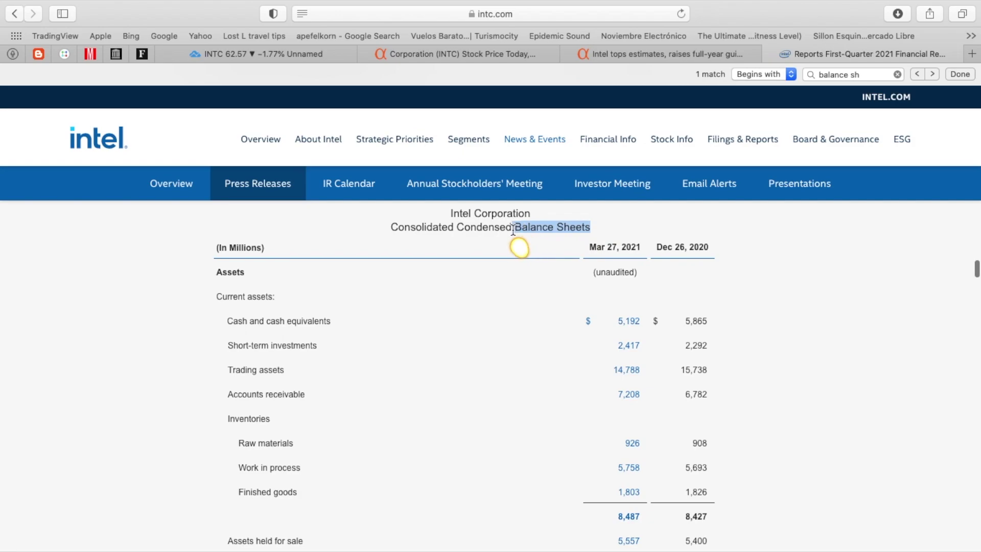
click(507, 278)
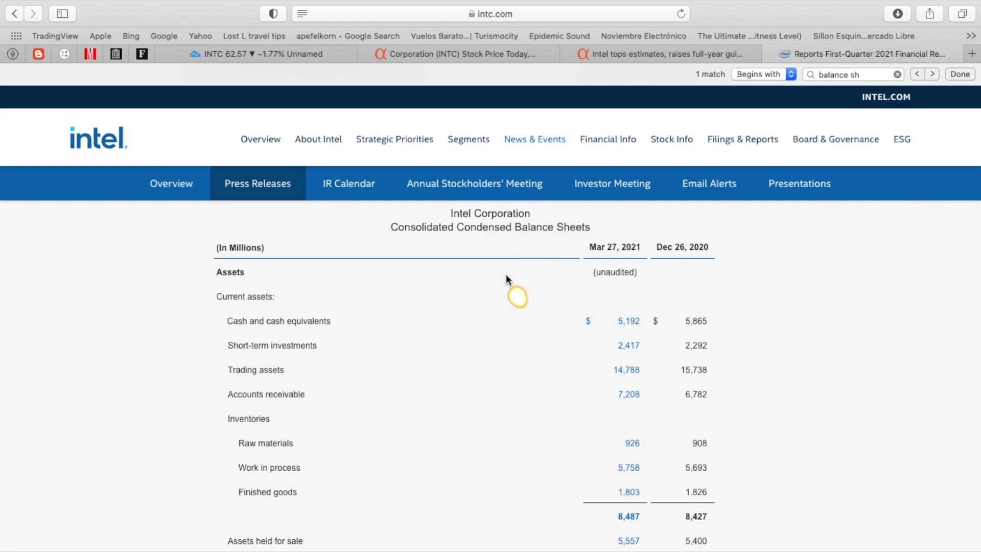
triple_click(589, 251)
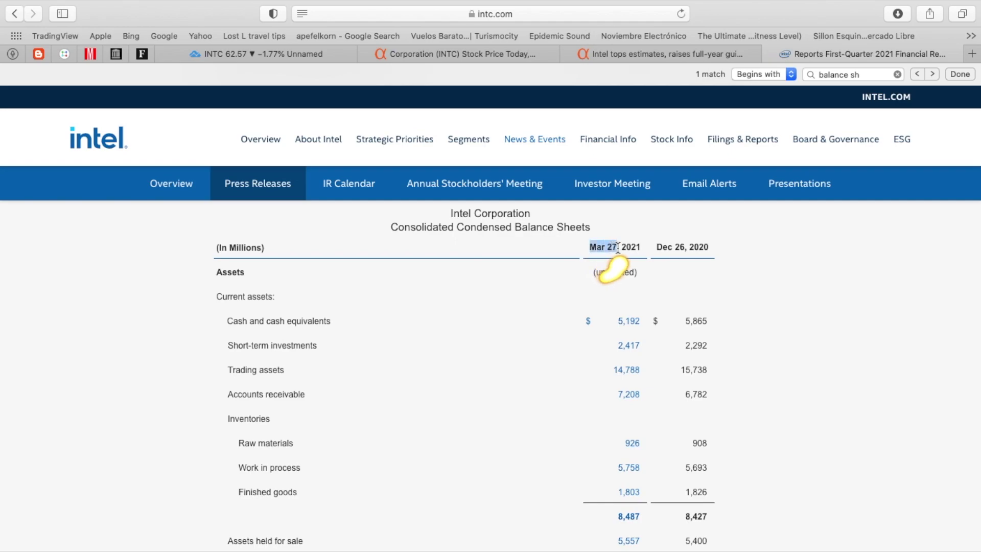
click(650, 251)
drag(652, 249, 711, 250)
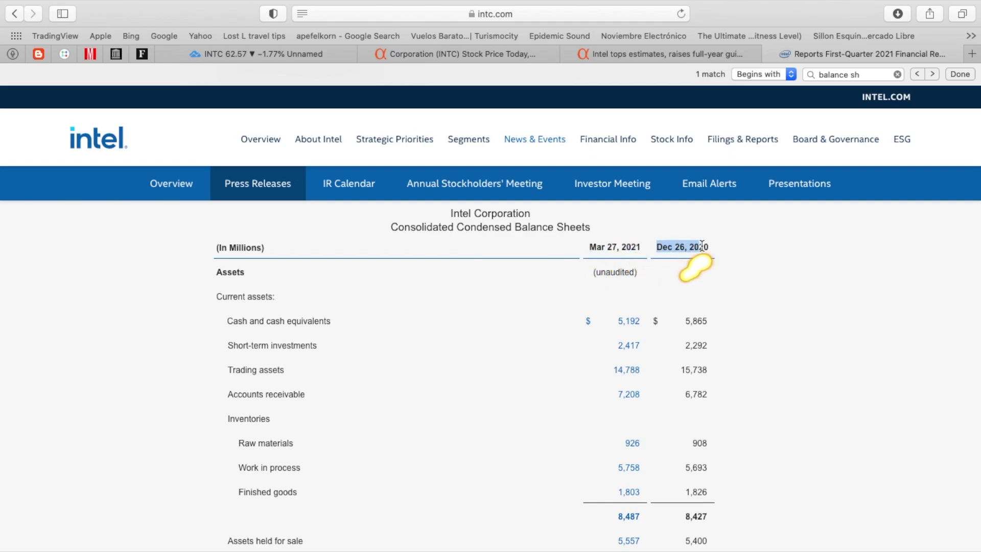
click(593, 228)
Check the cash row, the current cash of 5,192 and prior short-term investments of 2,292.
scroll(415, 354, down, 1)
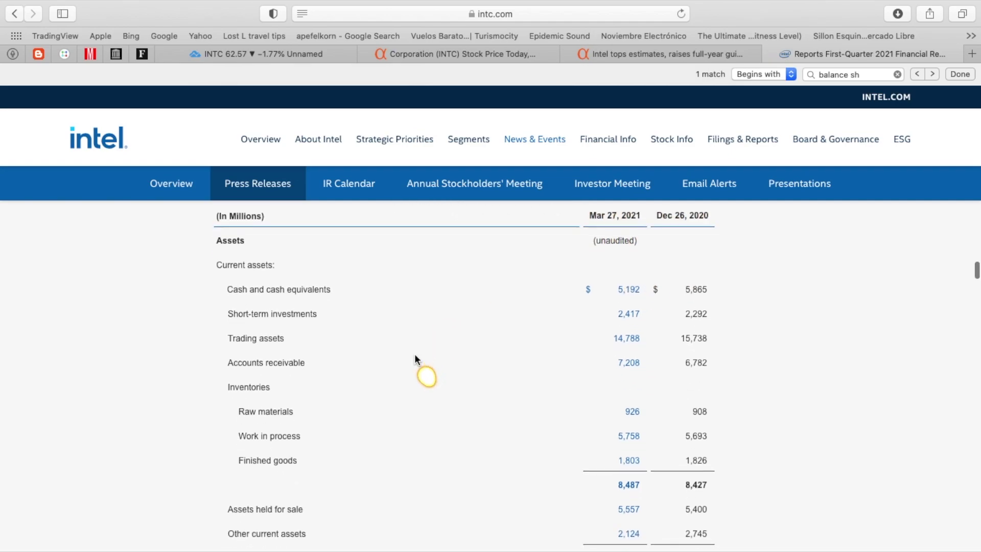
drag(310, 299, 685, 299)
click(675, 291)
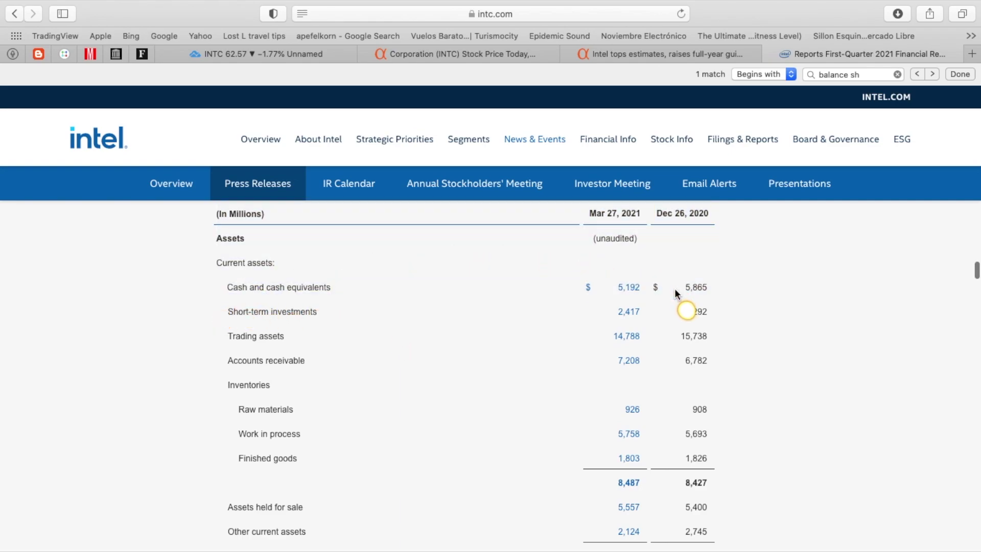
double_click(618, 288)
click(626, 291)
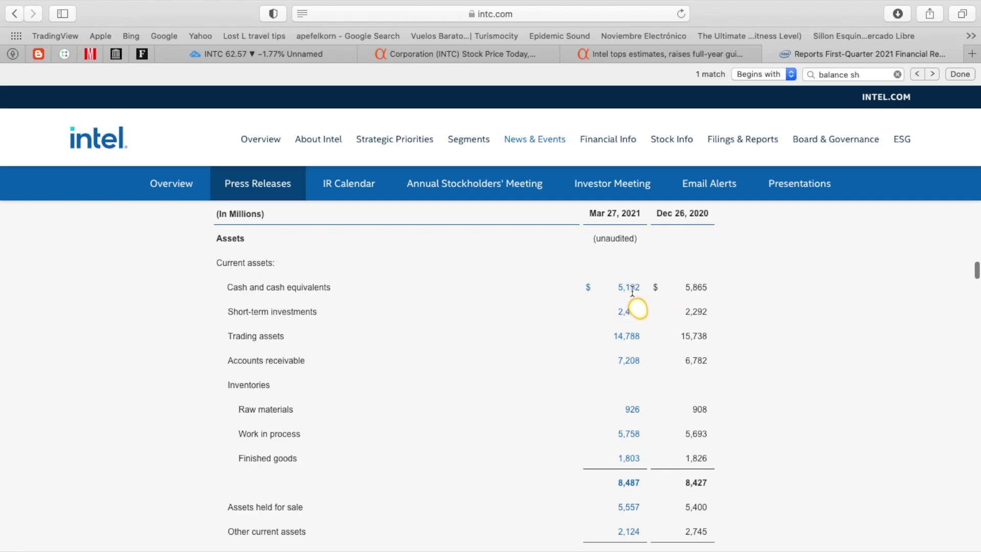
double_click(690, 313)
click(627, 327)
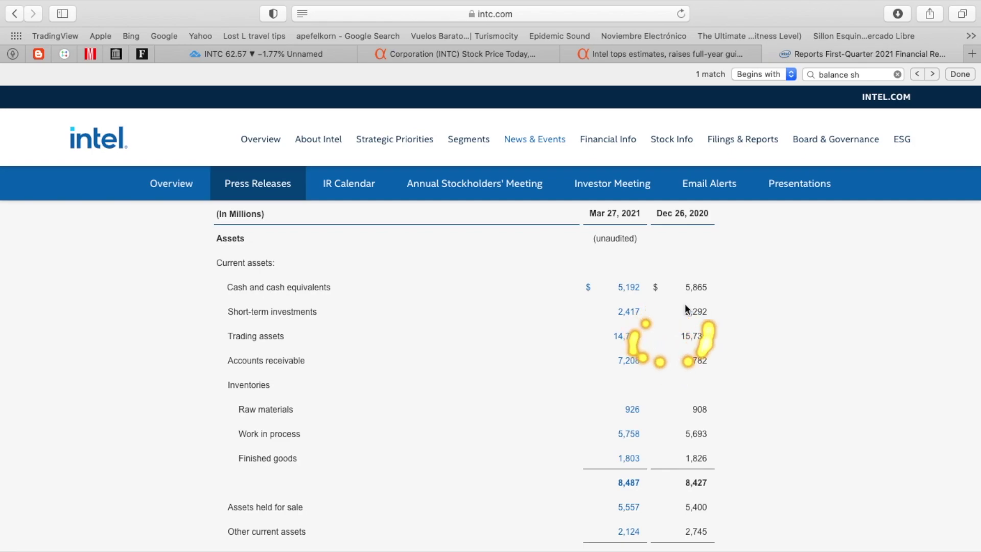
Review Total current assets and the rows down to total current liabilities of 24,151.
scroll(665, 388, down, 3)
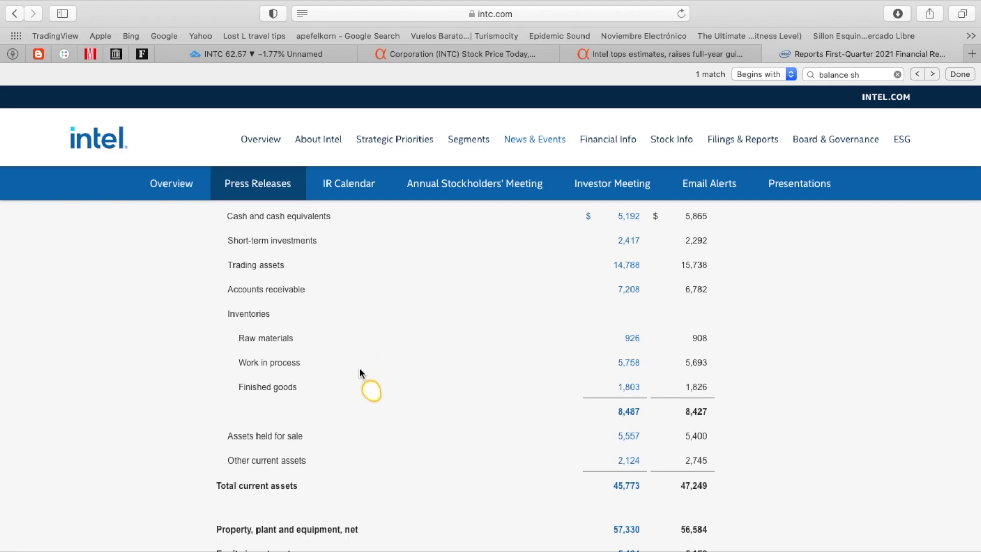
drag(301, 485, 220, 485)
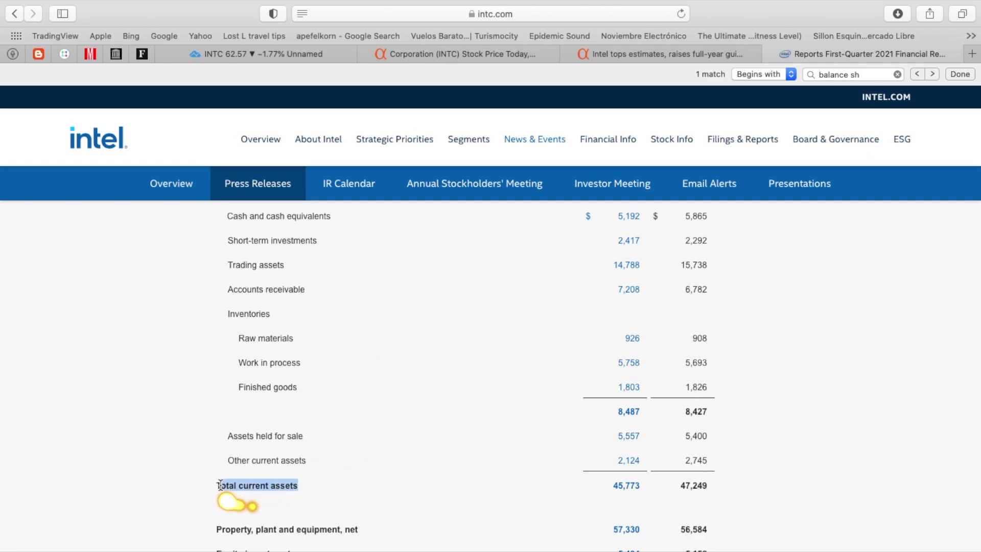
click(491, 465)
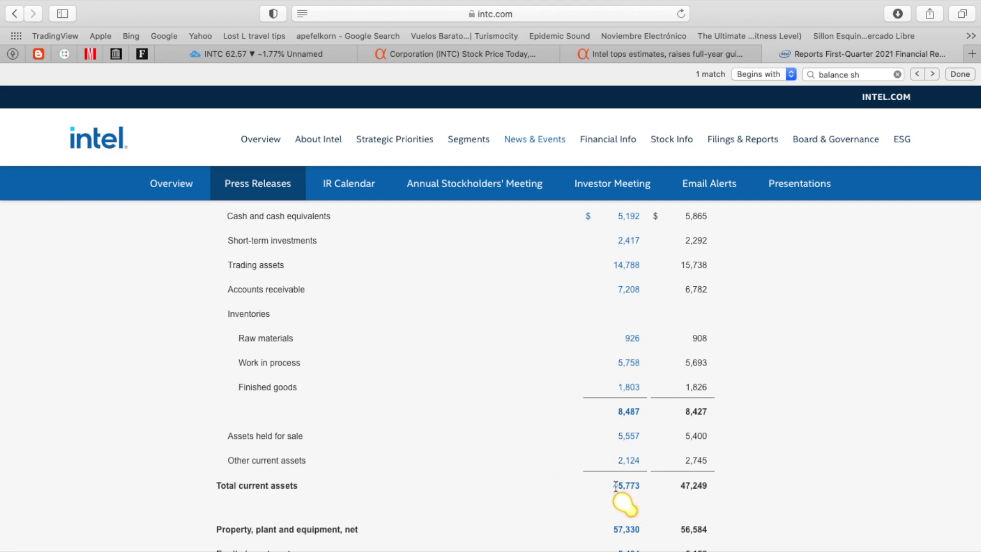
drag(616, 485, 630, 487)
scroll(631, 488, down, 5)
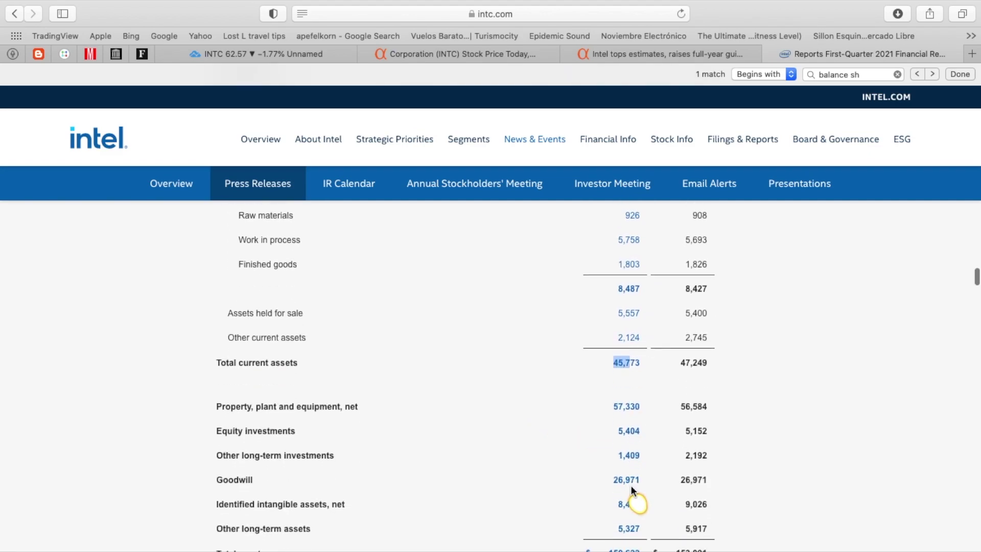
scroll(631, 486, down, 7)
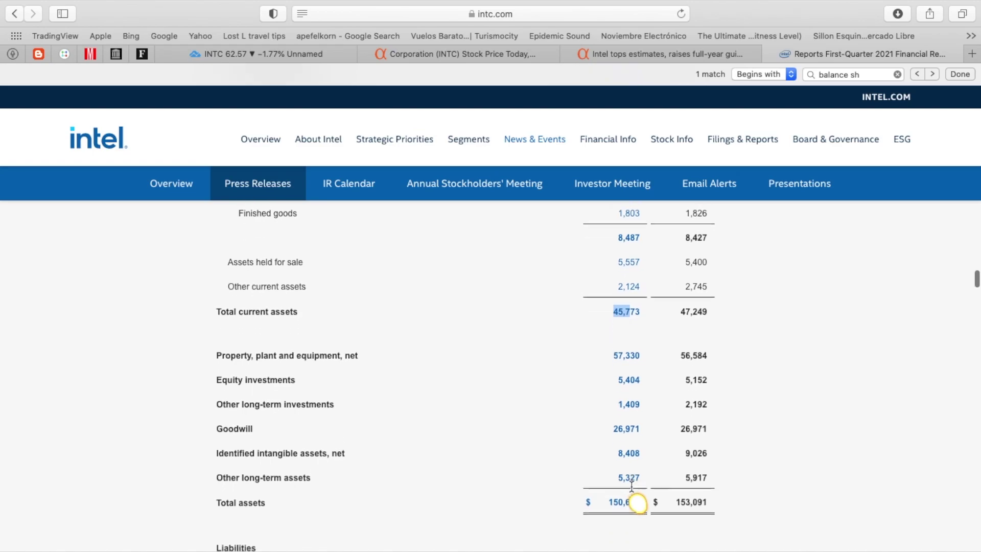
scroll(631, 486, down, 3)
drag(631, 486, 213, 479)
scroll(327, 477, down, 1)
click(213, 480)
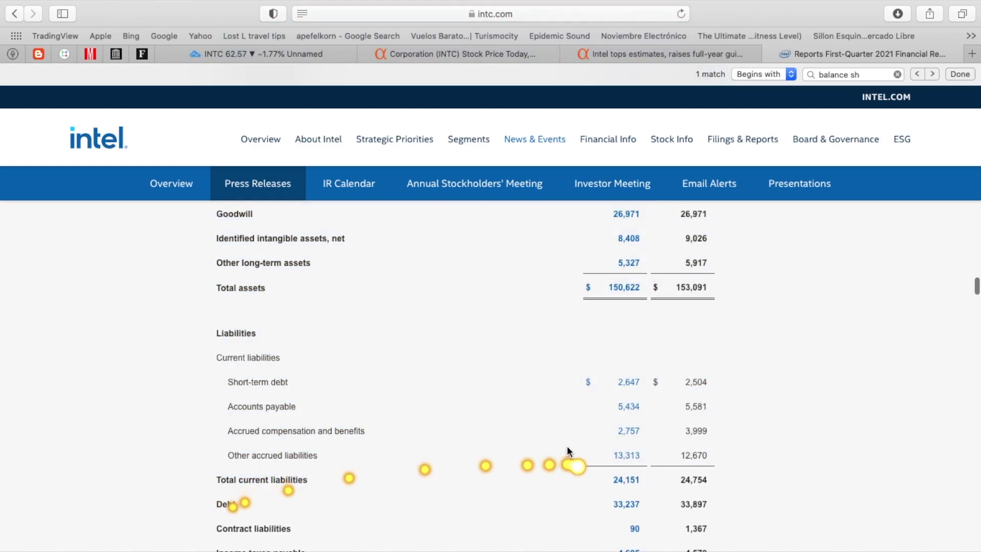
drag(614, 484, 633, 479)
click(633, 479)
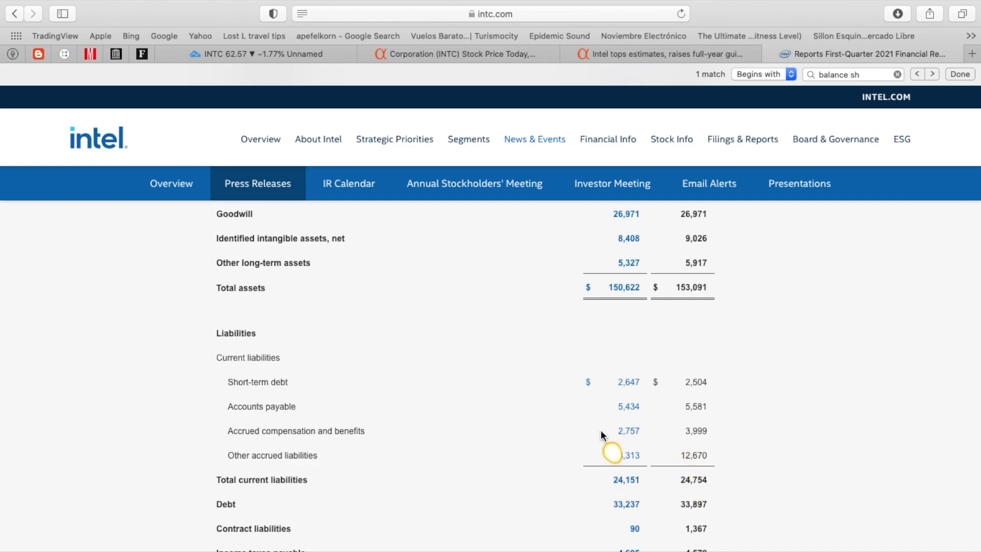
Compare total current assets of 45,773 against the current liabilities block.
scroll(603, 434, up, 5)
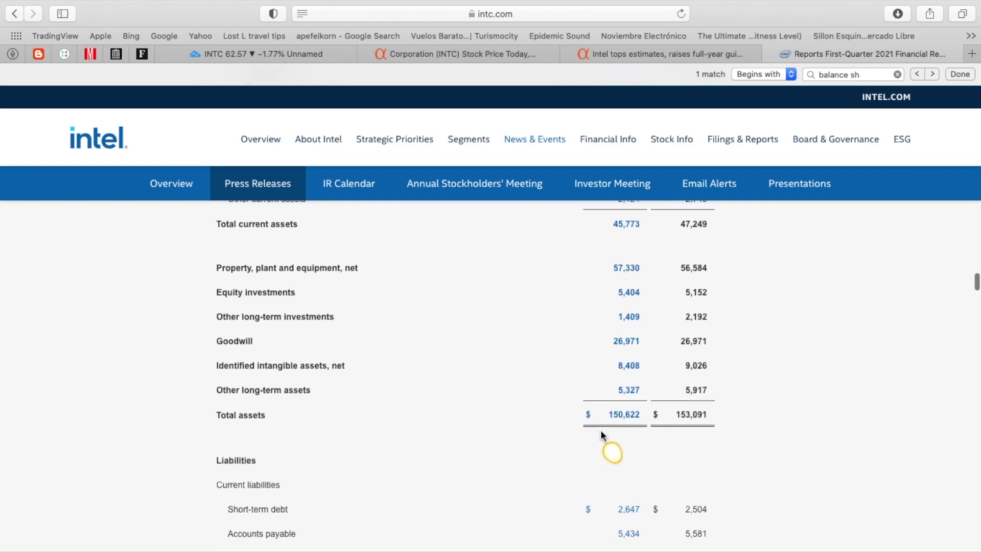
drag(612, 226, 643, 224)
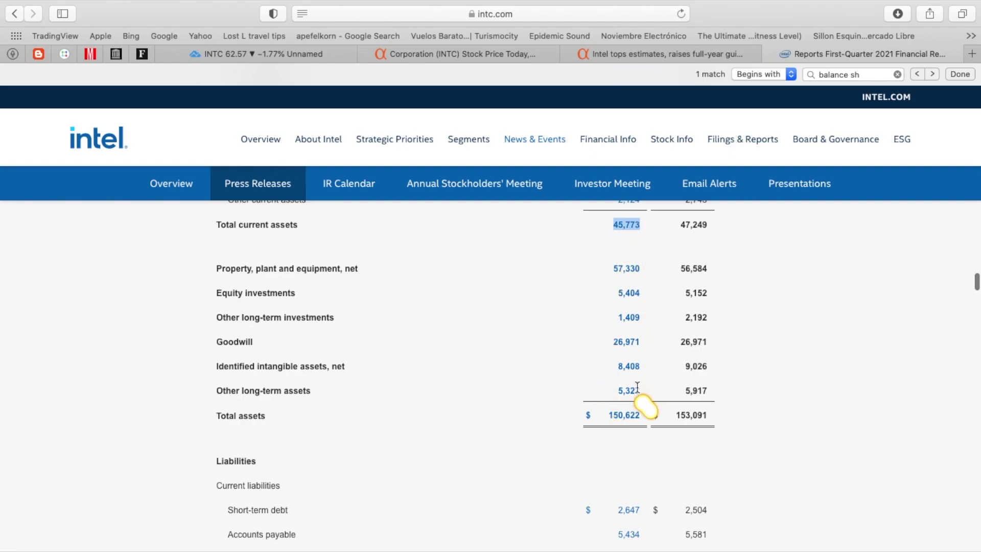
scroll(637, 386, down, 1)
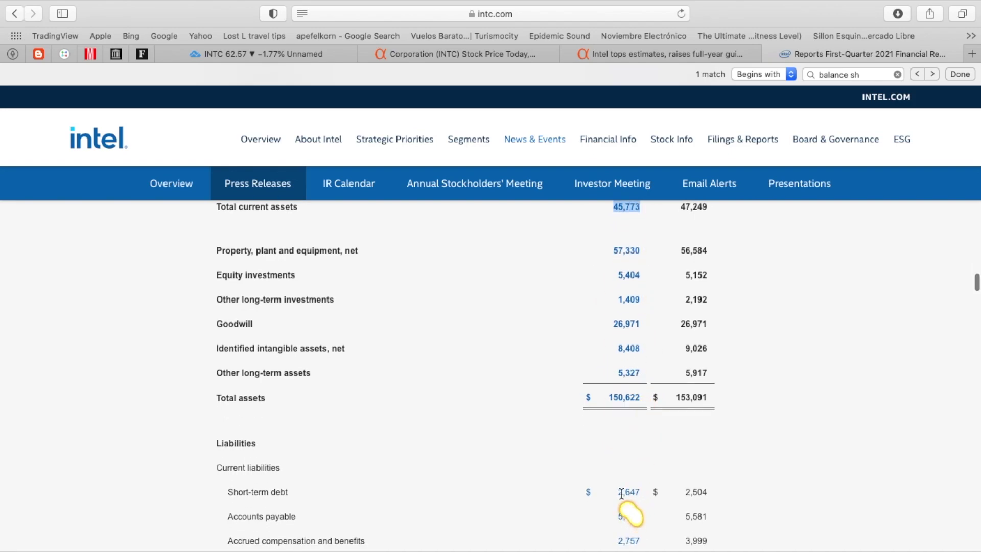
drag(281, 470, 211, 467)
click(252, 471)
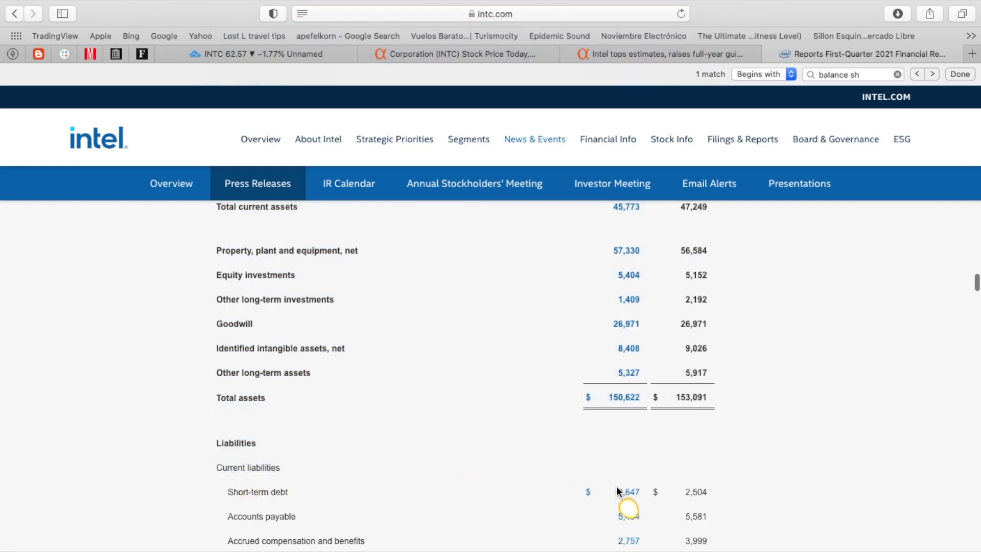
drag(617, 491, 649, 493)
Revisit the 5,192 cash figure, then move down toward Total assets.
scroll(648, 486, up, 5)
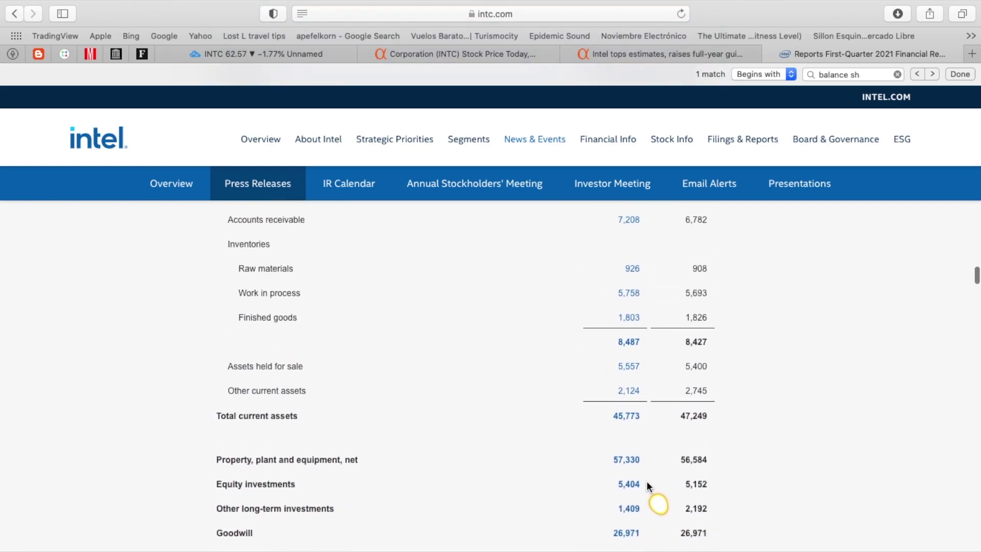
scroll(648, 486, up, 2)
drag(616, 236, 640, 236)
click(639, 236)
click(626, 337)
scroll(626, 337, down, 5)
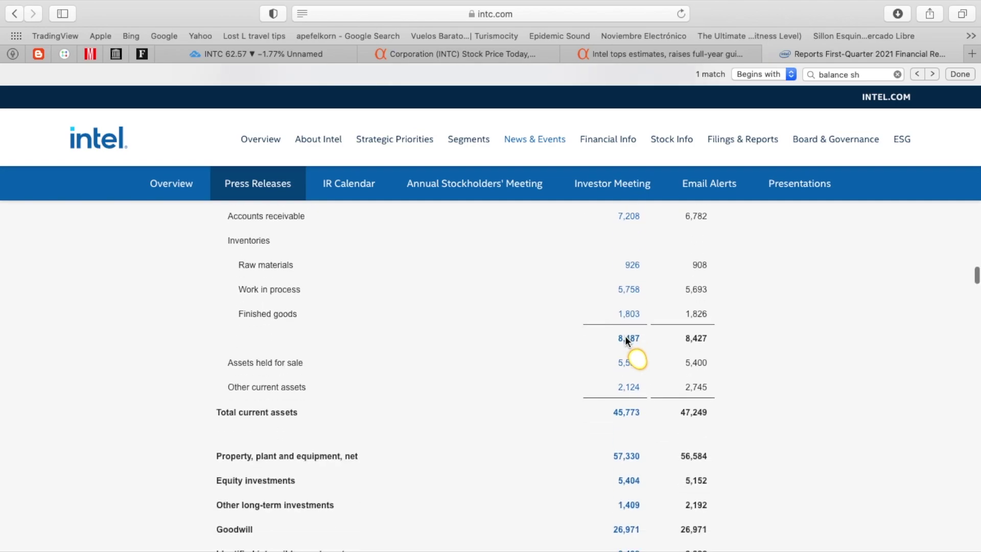
Highlight the Total assets figure of 150,622 on the balance sheet.
scroll(626, 337, down, 6)
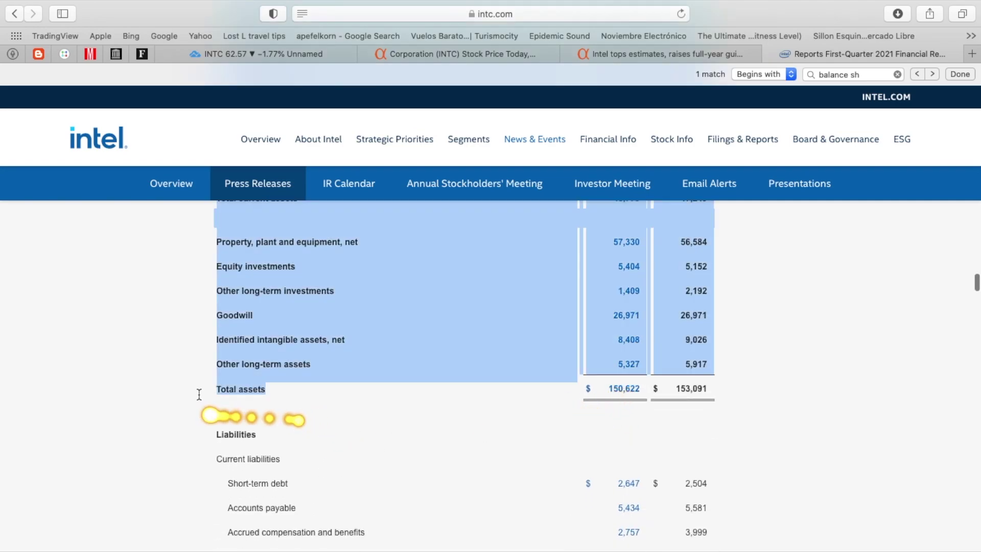
click(539, 340)
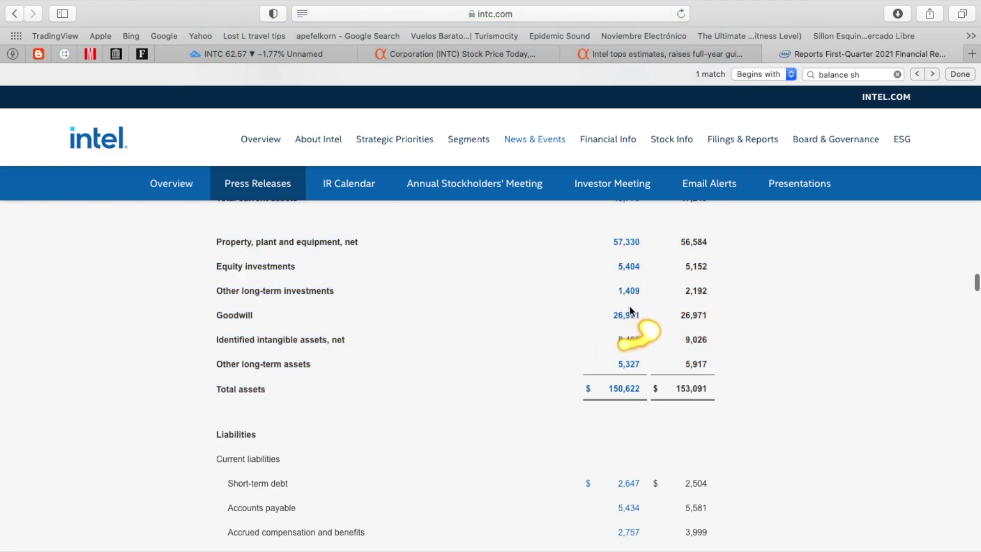
double_click(608, 389)
scroll(634, 399, down, 5)
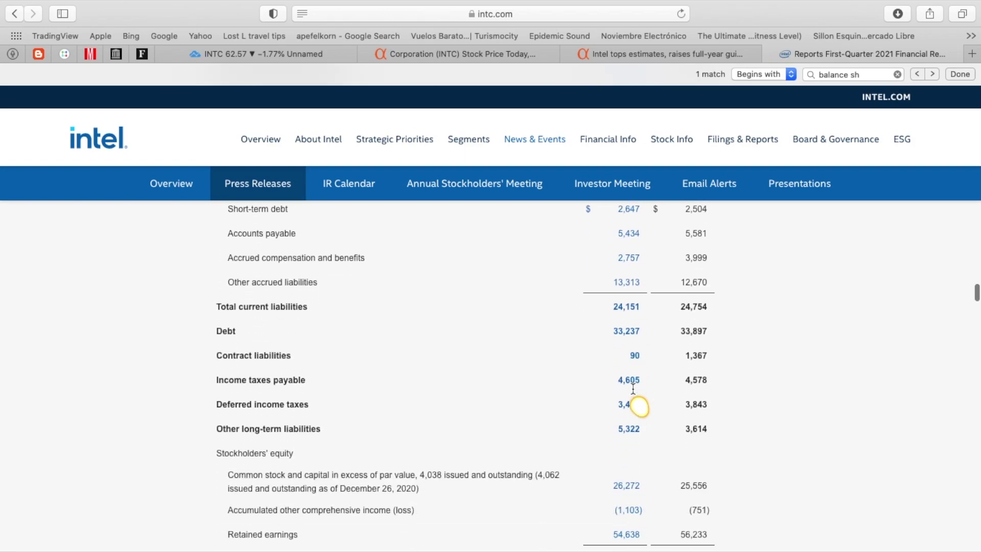
scroll(633, 390, down, 1)
scroll(624, 412, down, 2)
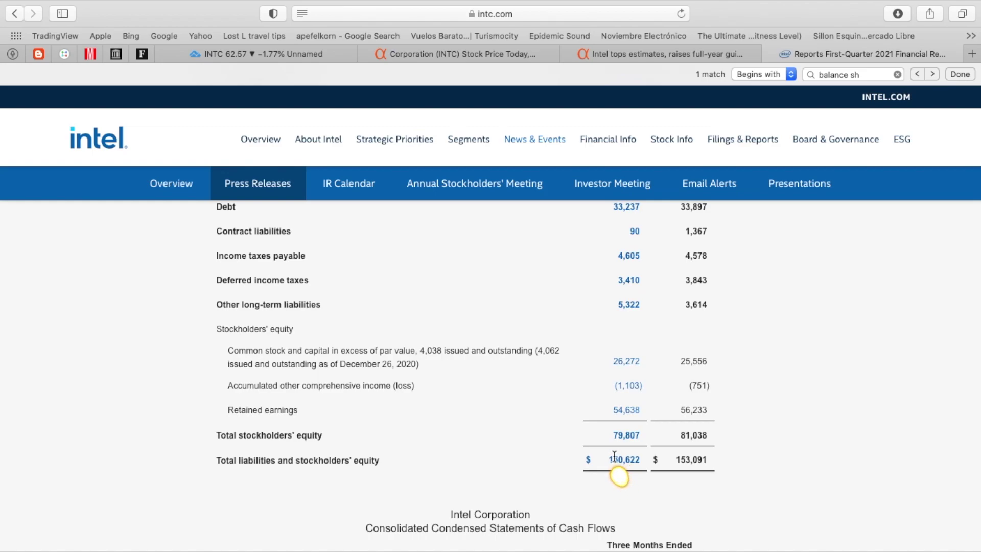
Highlight the total stockholders' equity line, then revisit the figures up to total current assets.
drag(324, 435, 203, 438)
click(581, 421)
scroll(580, 423, up, 1)
scroll(581, 421, up, 4)
drag(610, 312, 640, 310)
scroll(639, 311, up, 12)
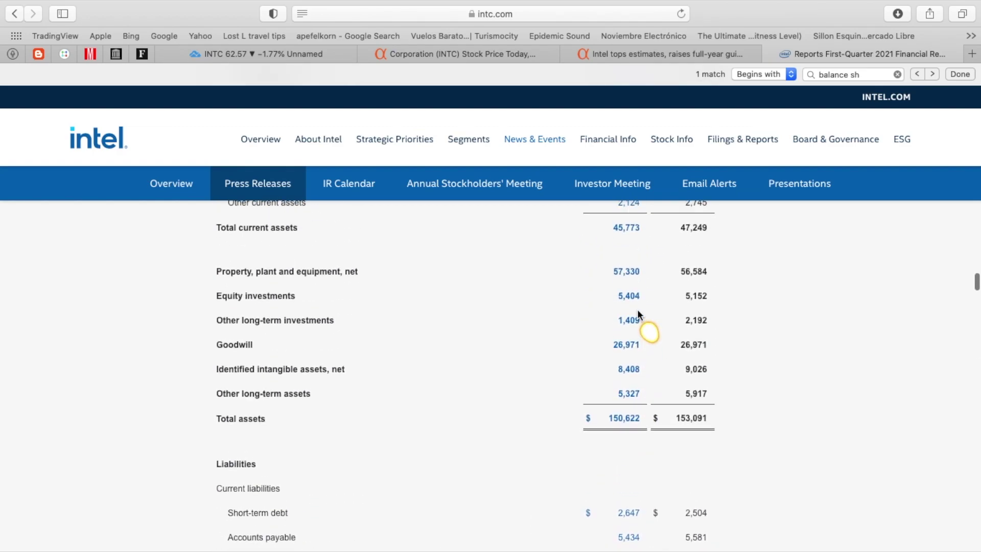
scroll(637, 309, up, 2)
drag(624, 282, 652, 260)
click(653, 263)
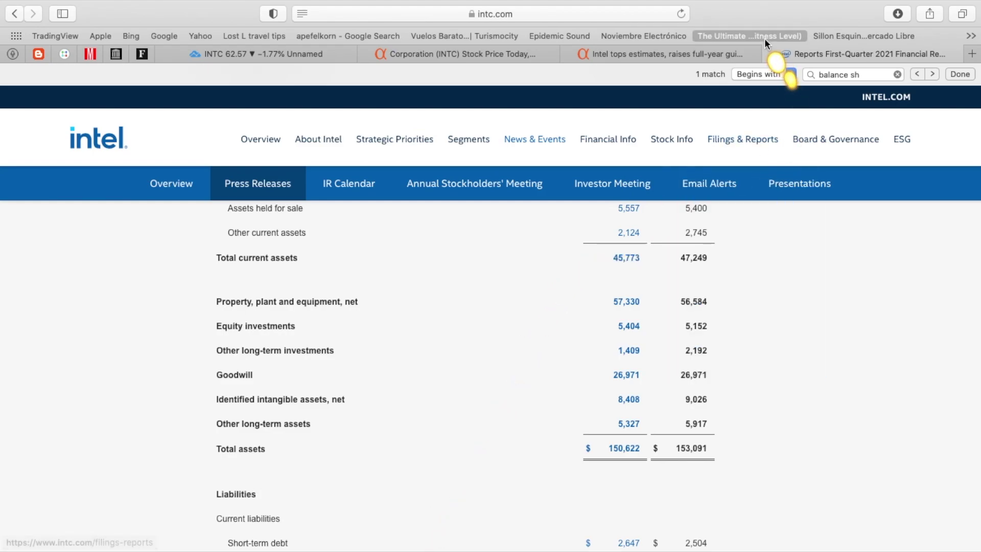
Close the press release, note INTC's dividend rate and 2.18% forward yield, then return to TradingView.
click(770, 53)
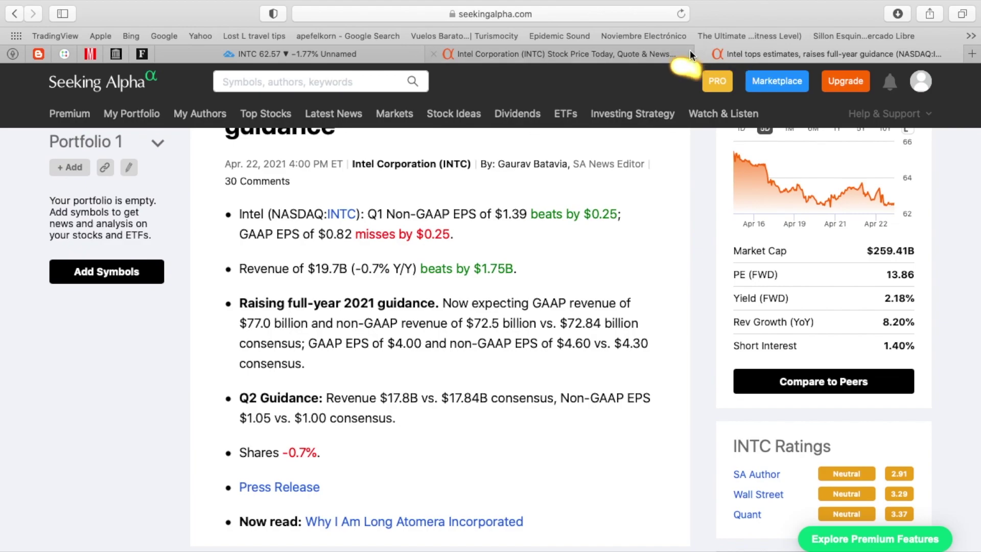
click(649, 54)
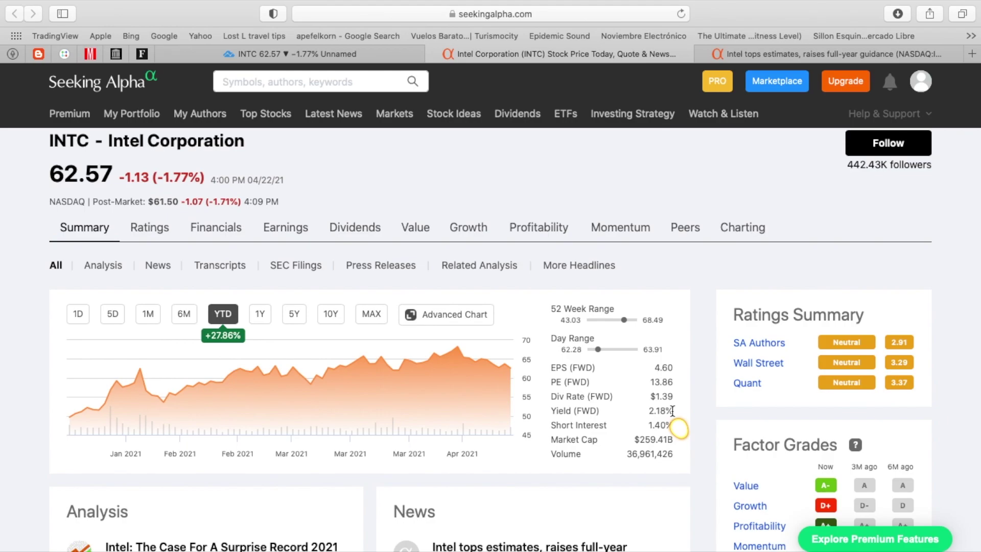
drag(673, 410, 654, 398)
click(645, 412)
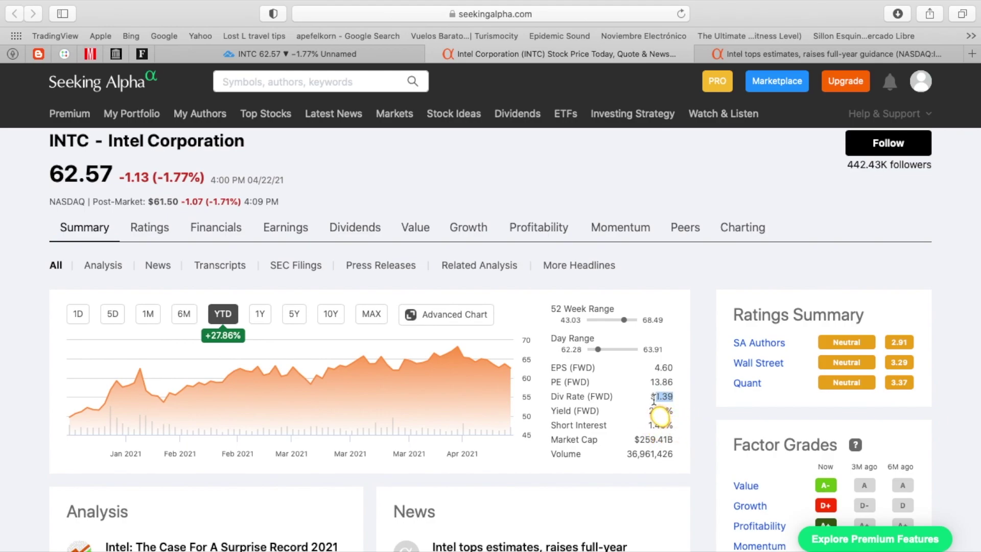
click(655, 400)
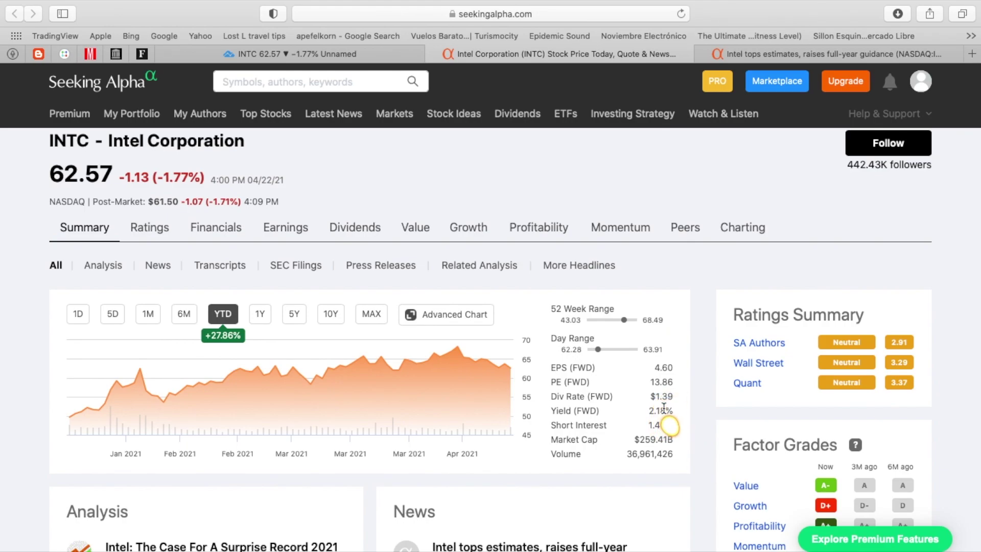
click(344, 51)
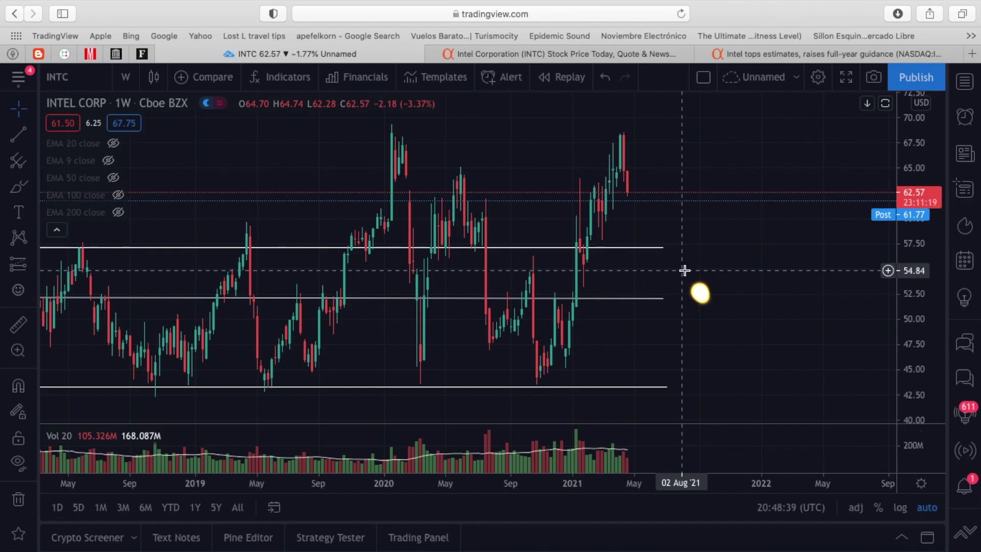
Zoom the weekly INTC chart out to 2017 and toggle selection of the support and resistance lines.
scroll(690, 316, down, 2)
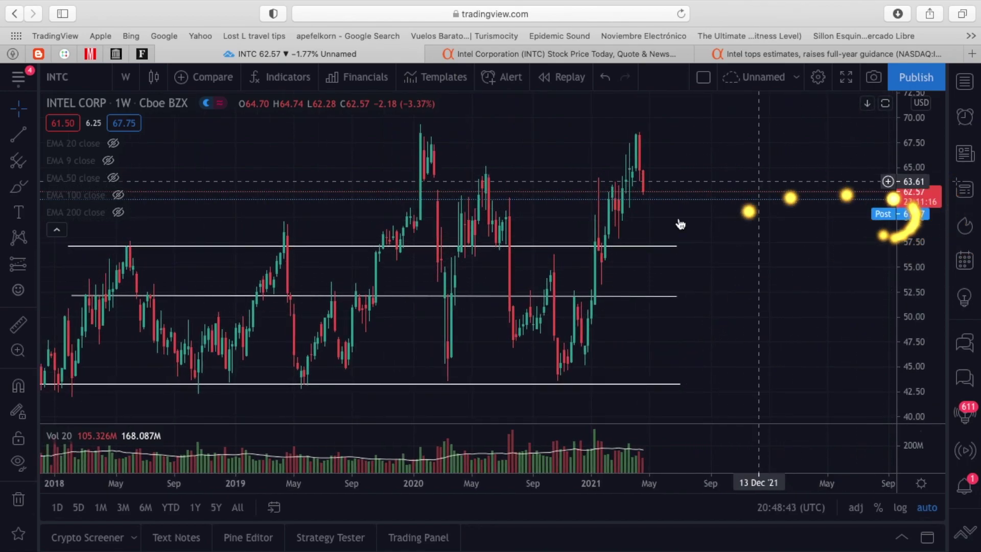
scroll(653, 237, down, 3)
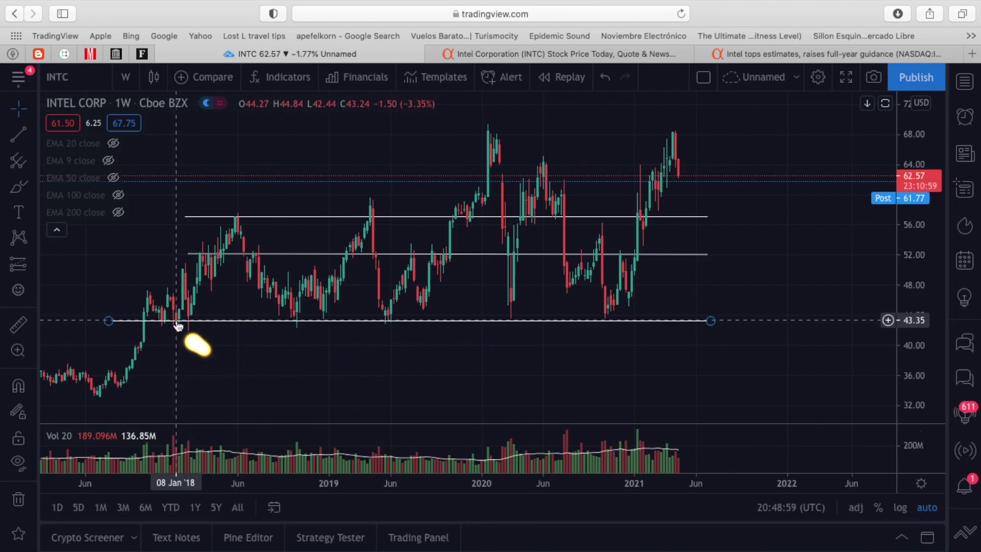
click(234, 306)
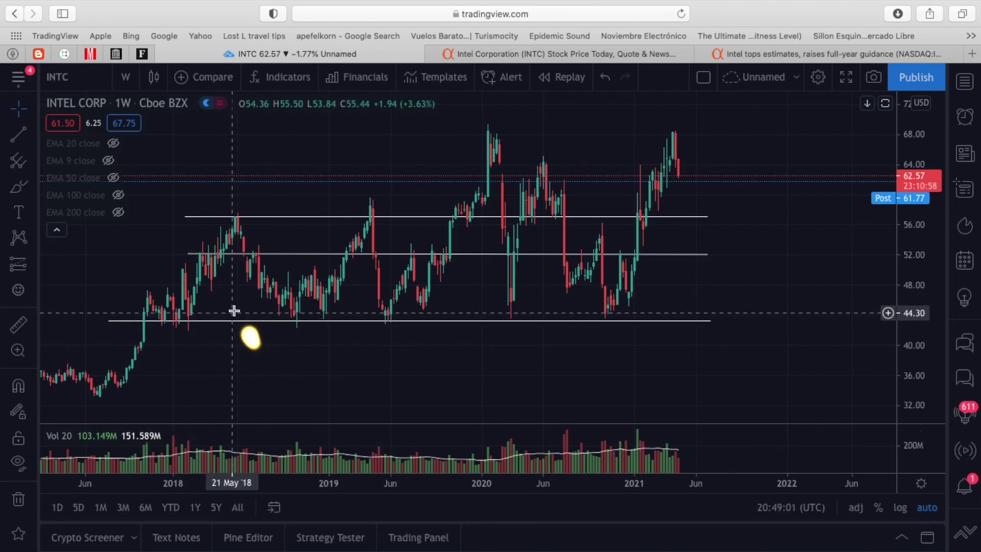
click(243, 218)
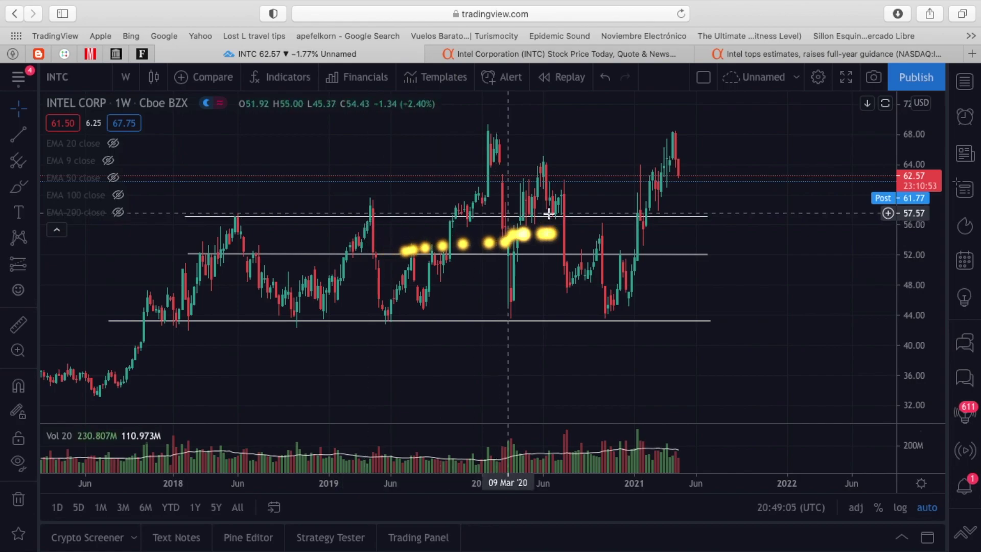
click(588, 226)
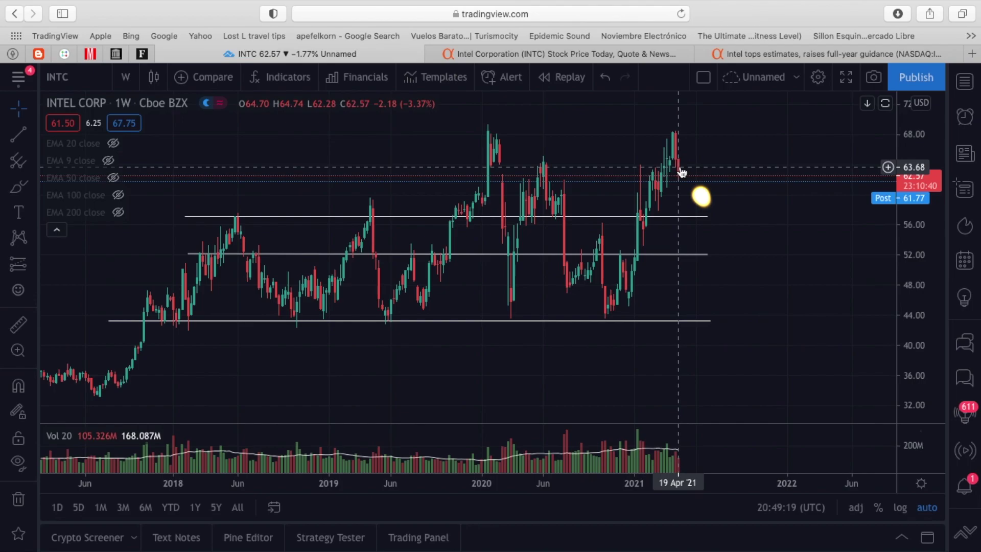
scroll(682, 173, down, 10)
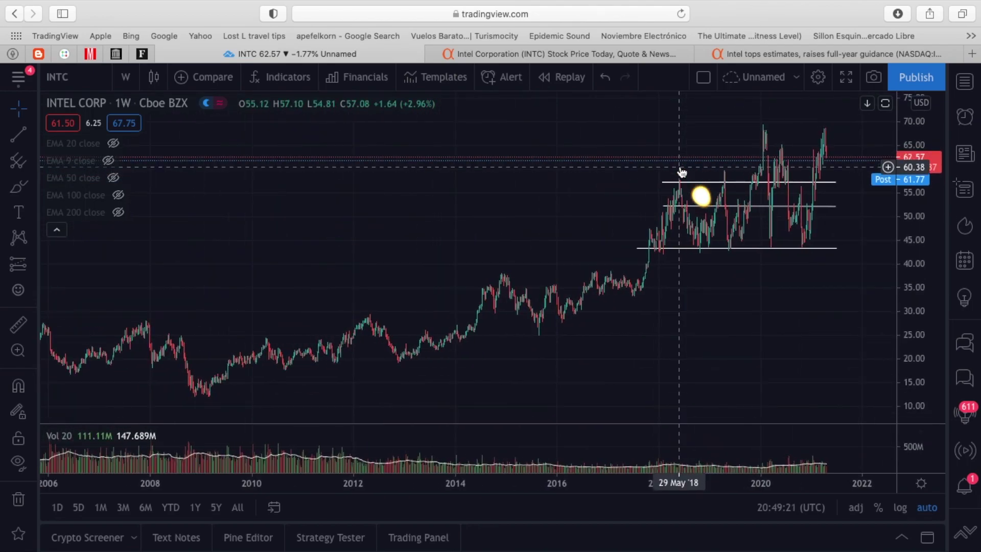
scroll(682, 172, down, 2)
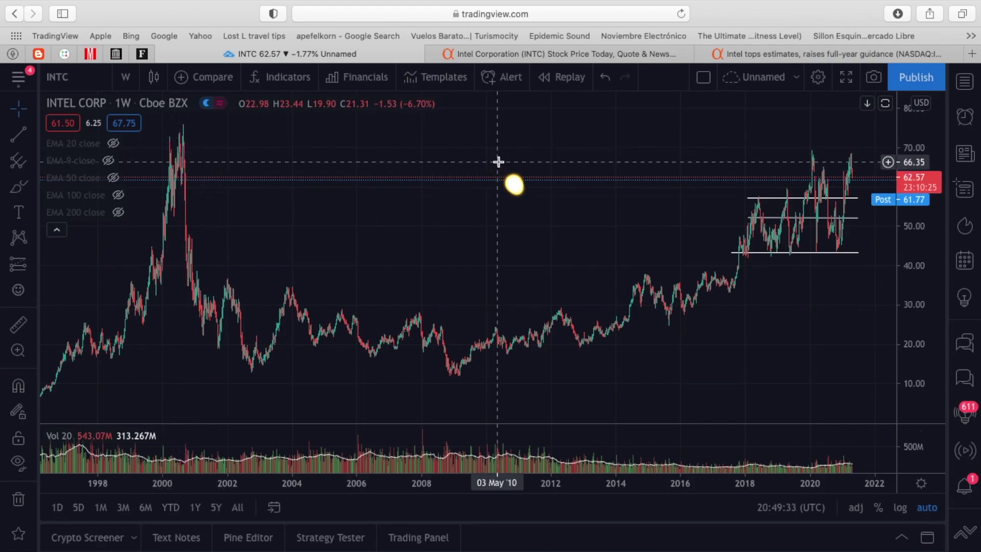
scroll(568, 232, right, 5)
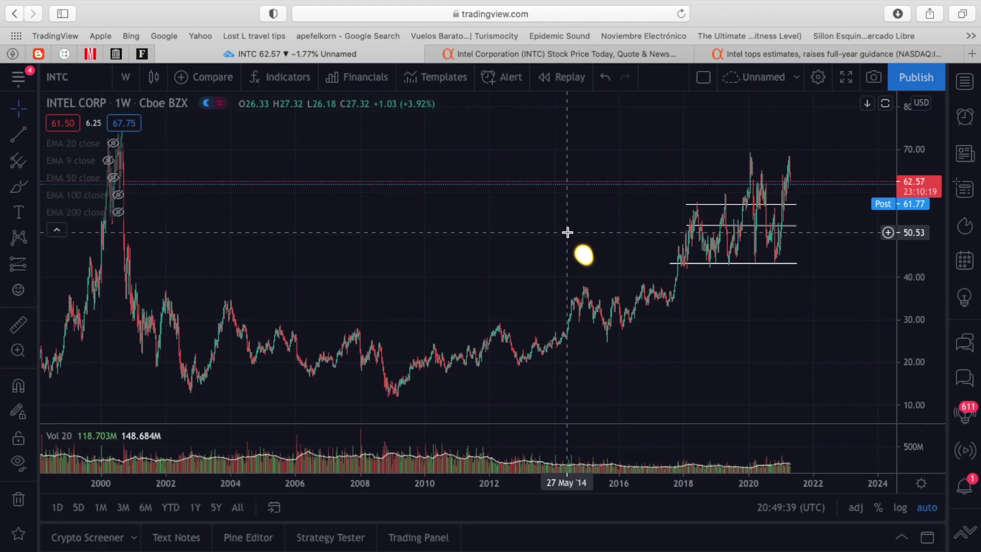
scroll(567, 232, up, 6)
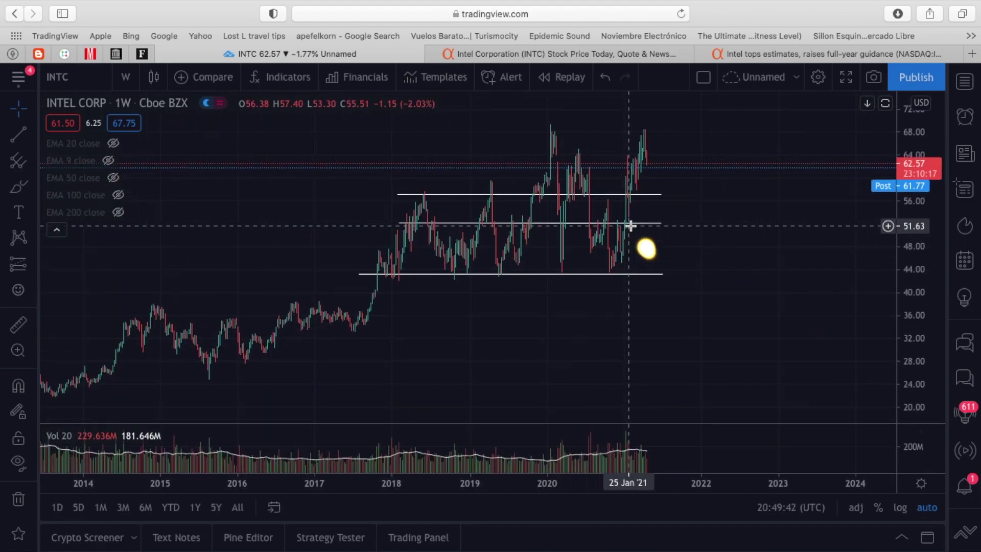
scroll(630, 226, up, 3)
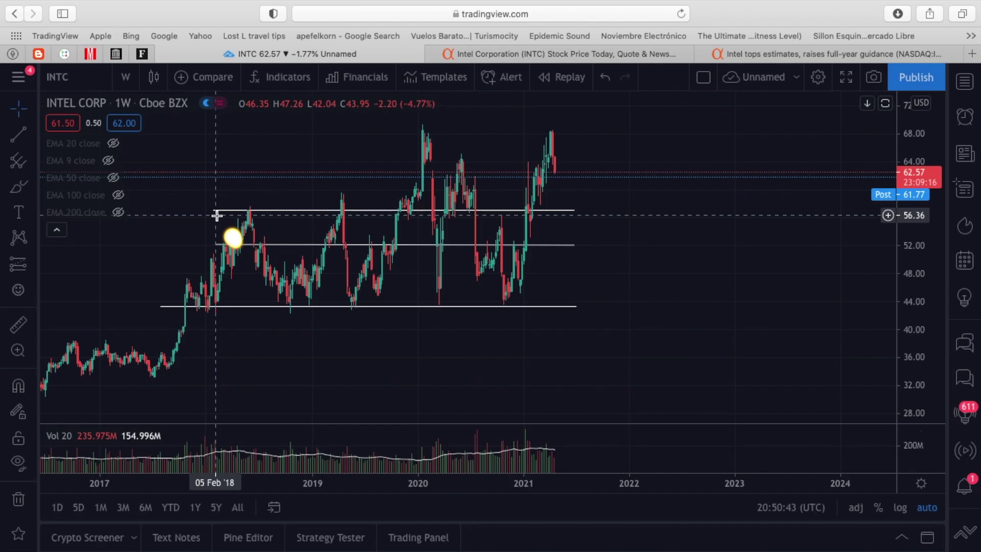
Turn on the 200-week EMA at 50.38, rezoom the chart, and select the middle horizontal line.
click(118, 212)
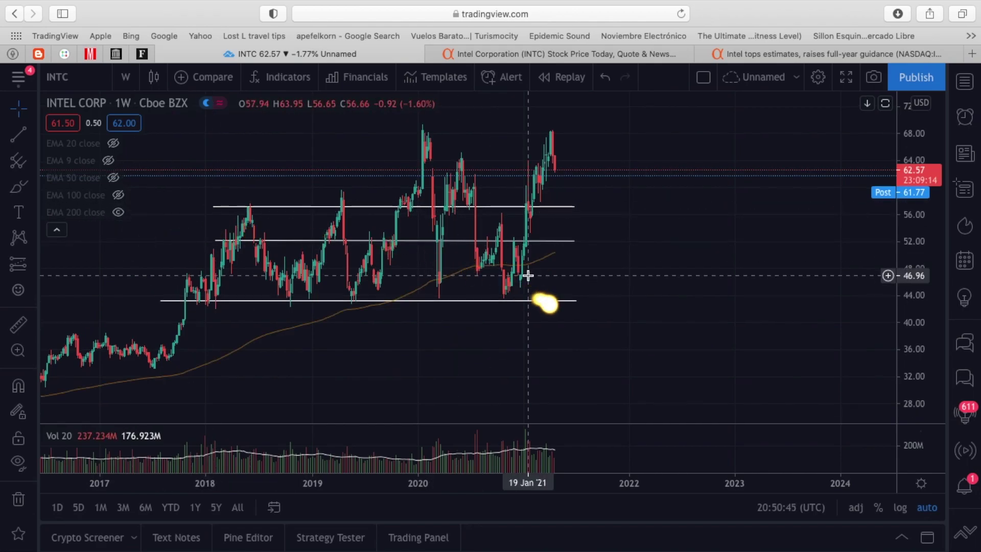
scroll(581, 292, down, 5)
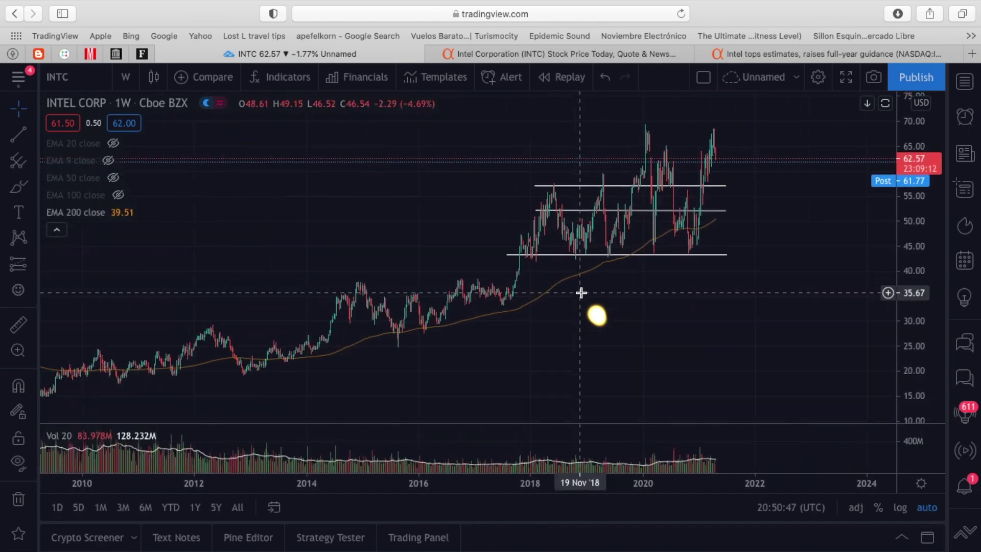
scroll(581, 293, down, 6)
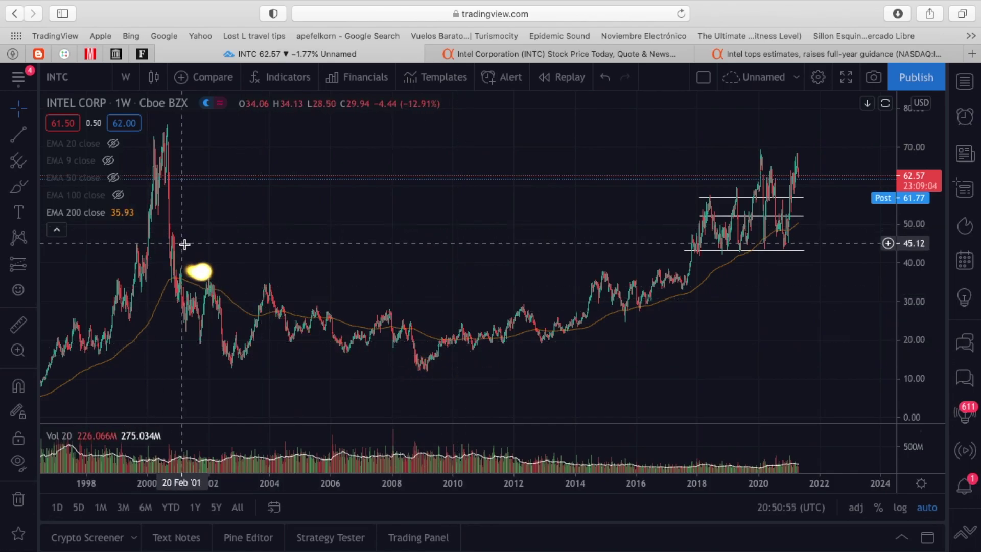
scroll(473, 343, up, 6)
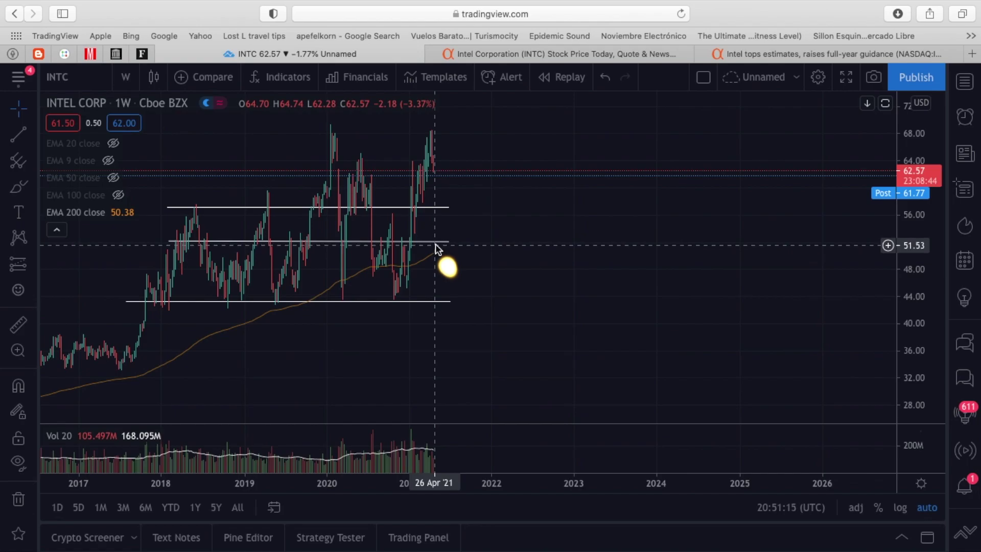
click(437, 243)
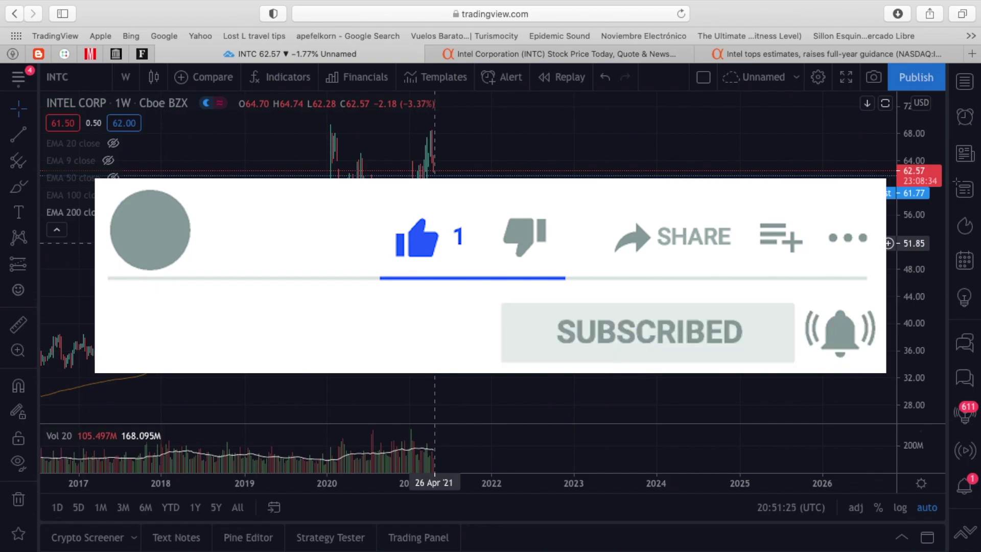
click(436, 242)
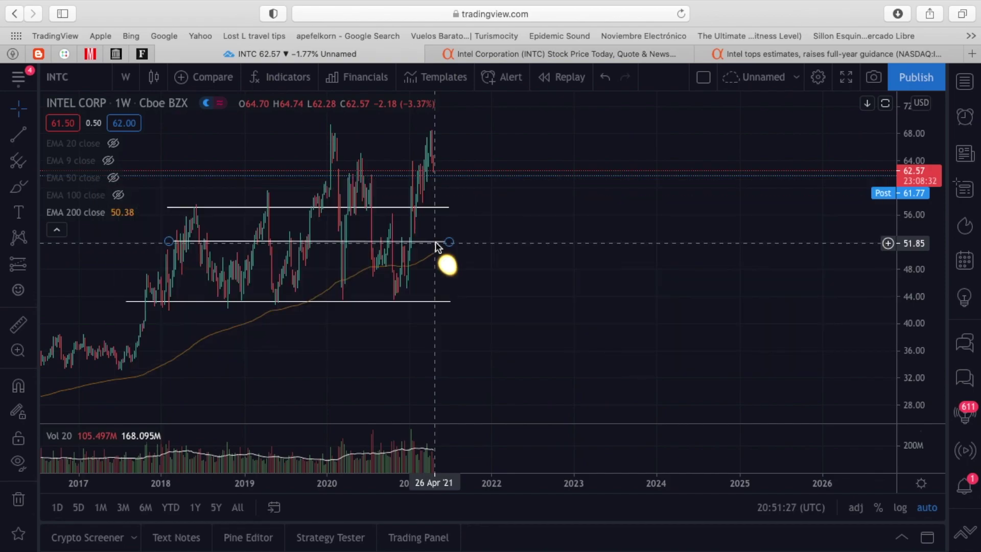